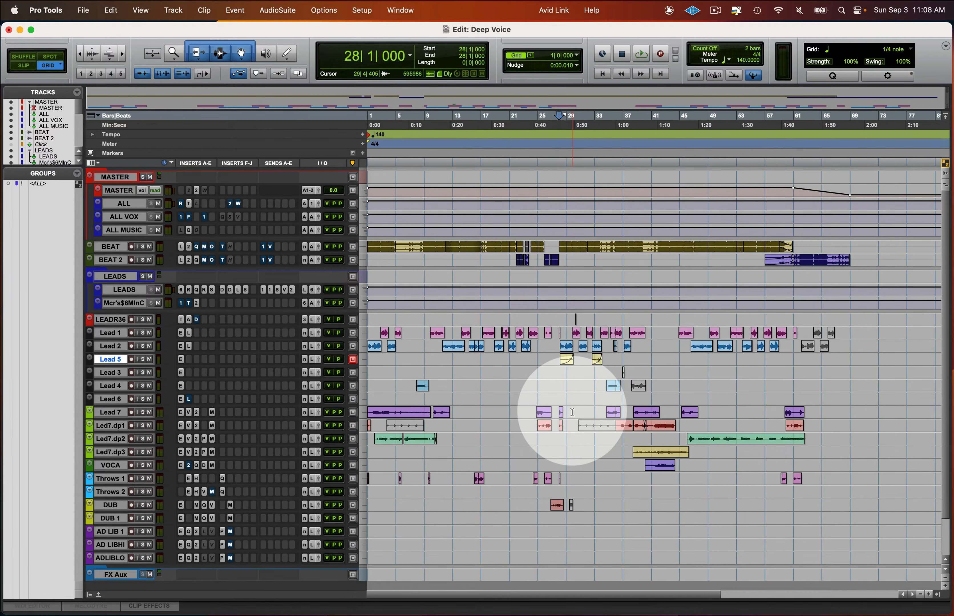
Enlarge the track heights in the session and save it
key("ctrl+alt+Up")
key("t")
left_click(651, 351)
key("super+s")
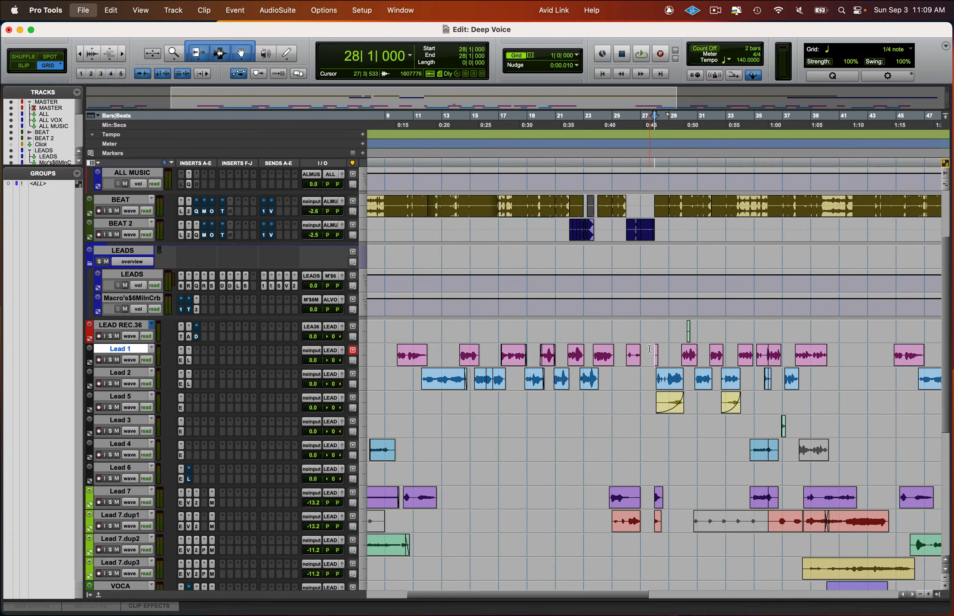
Play the song from bar 28 through the mid-40s bars to hear the lead vocals, and save the session
left_click(649, 350)
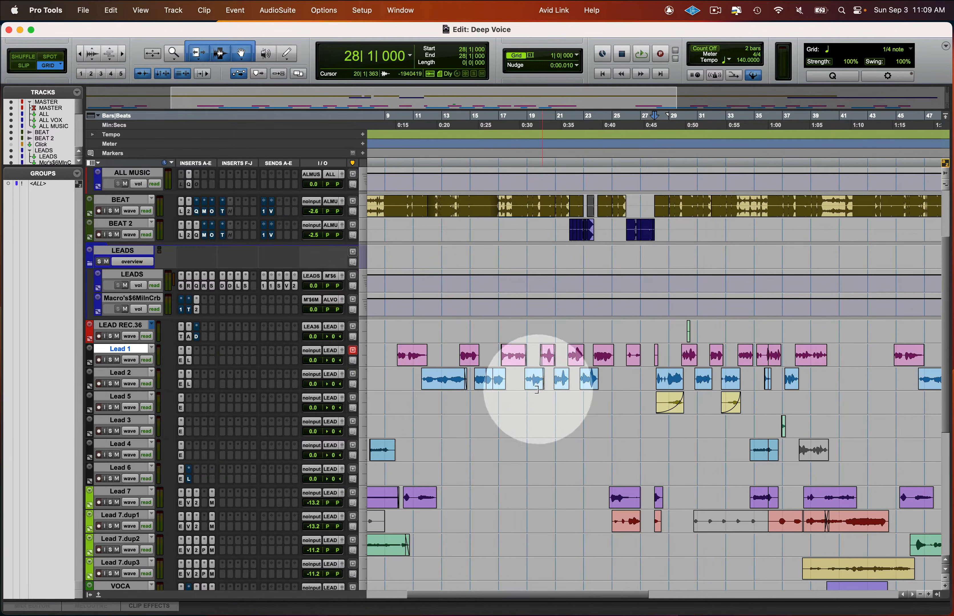
left_click(388, 351)
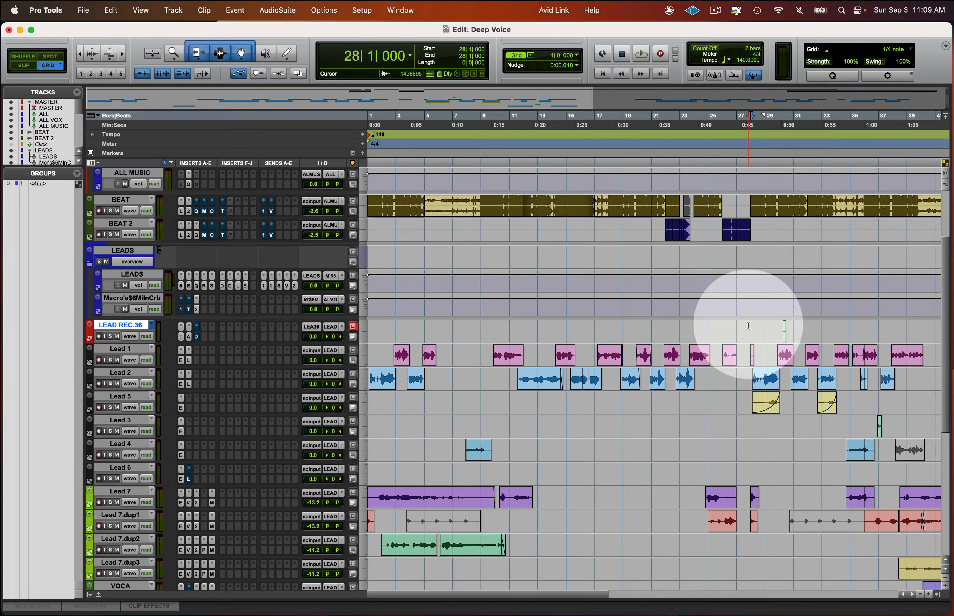
key("space")
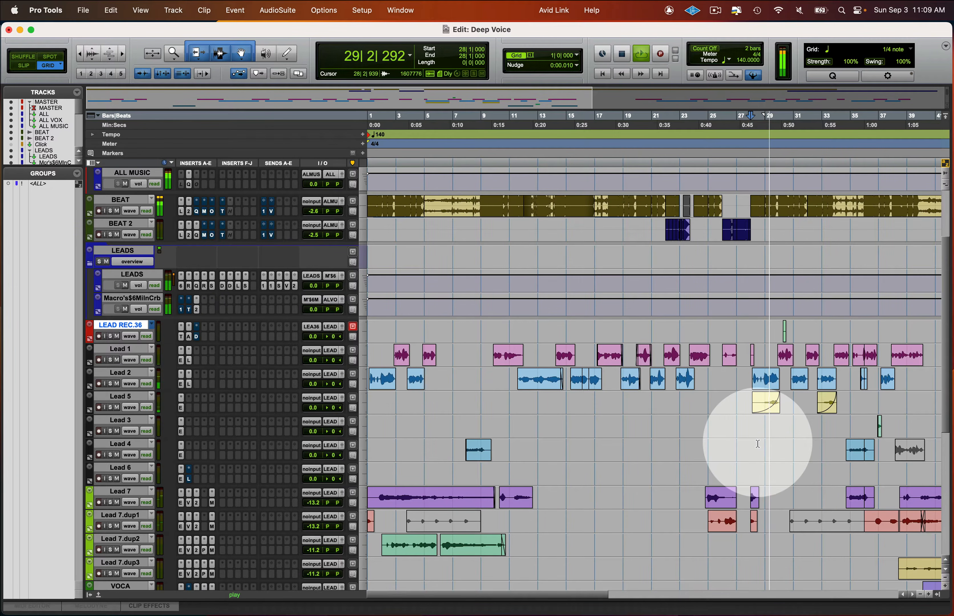
scroll(758, 444, "right", 4)
scroll(758, 444, "right", 4)
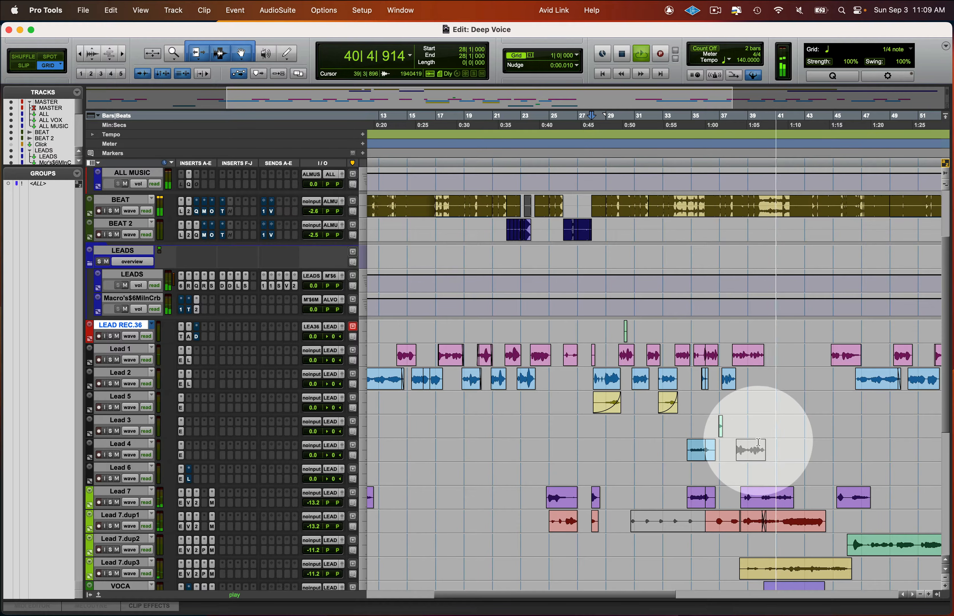
scroll(774, 456, "right", 5)
scroll(774, 456, "right", 3)
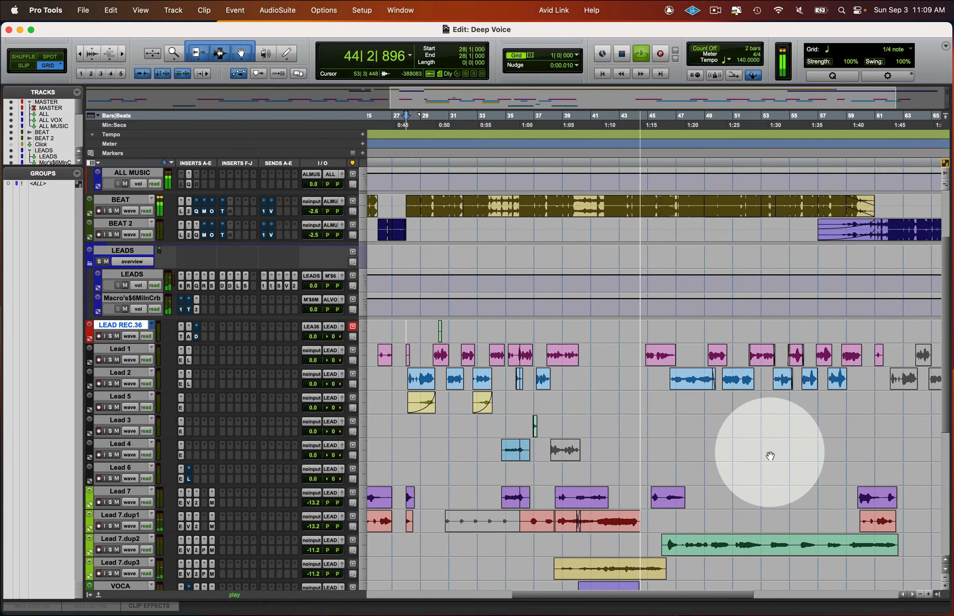
key("super+s")
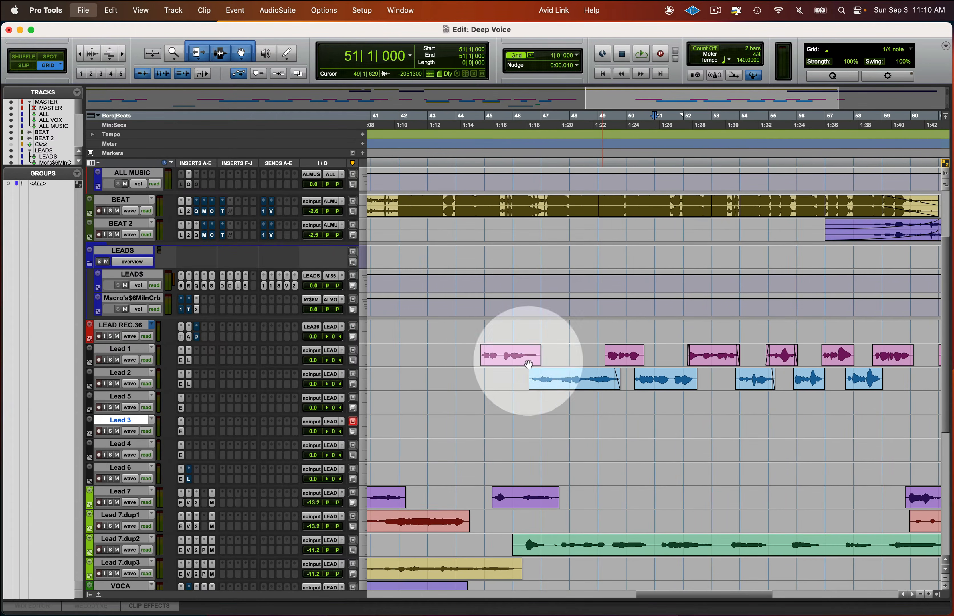
Play the Lead 1 vocal from bar 44 with its Little AlterBoy insert open for viewing
left_click(468, 325)
left_click(456, 354)
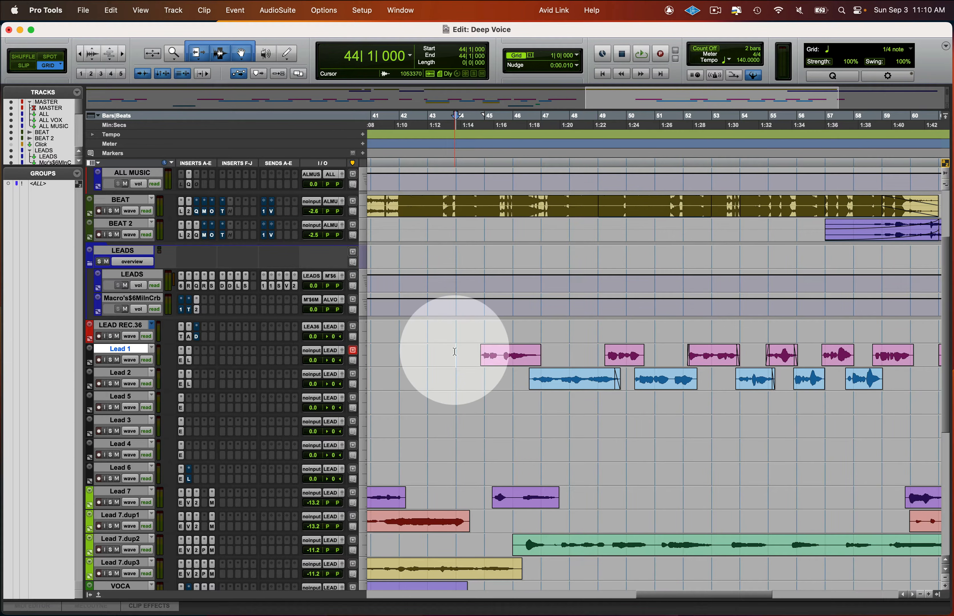
left_click(192, 362)
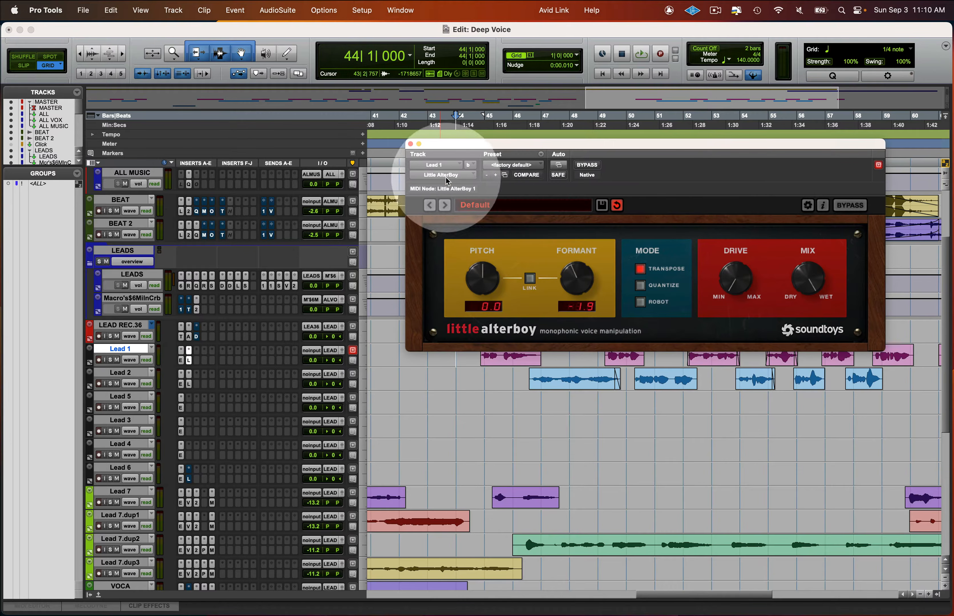
left_click_drag(504, 149, 184, 75)
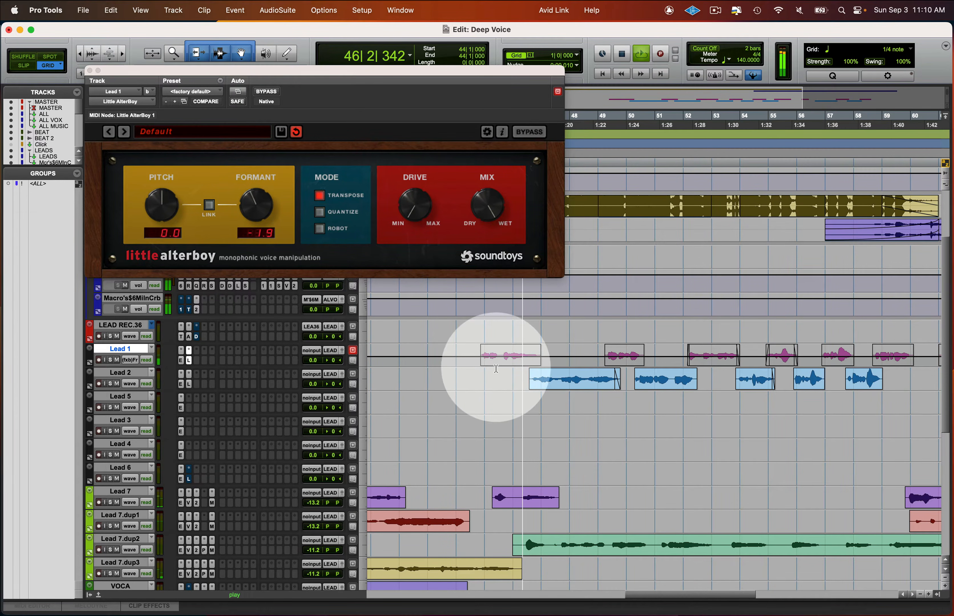
key("space")
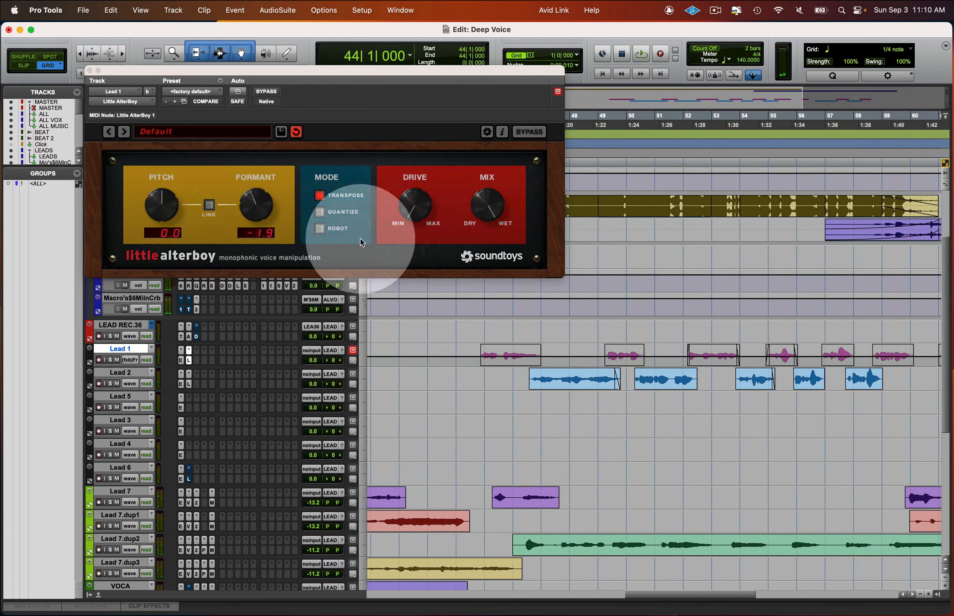
Compare the Lead 1 vocal from bar 44 with Little AlterBoy bypassed and active, and close the plug-in window
left_click(270, 92)
key("space")
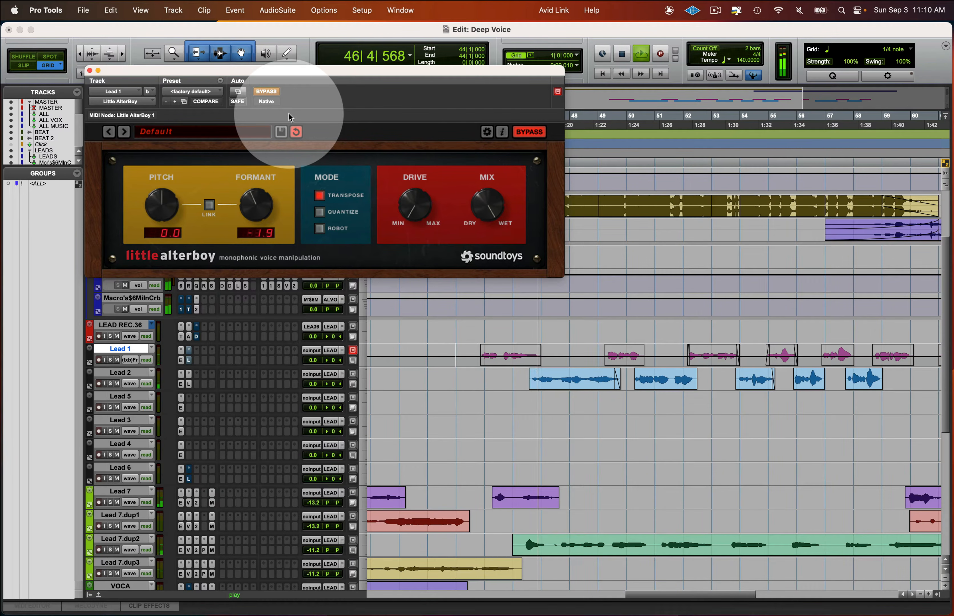
key("space")
left_click(276, 94)
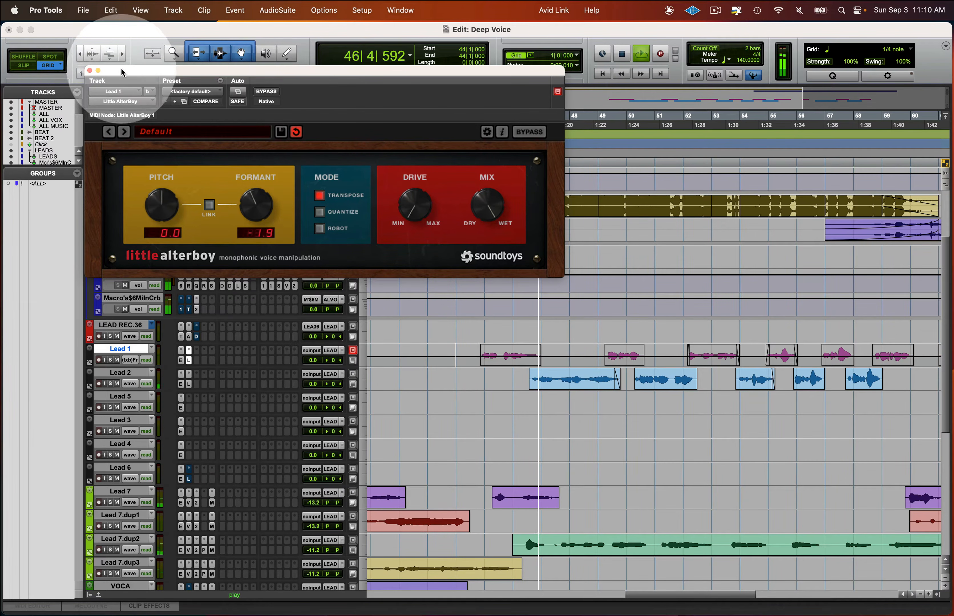
left_click(90, 71)
key("space")
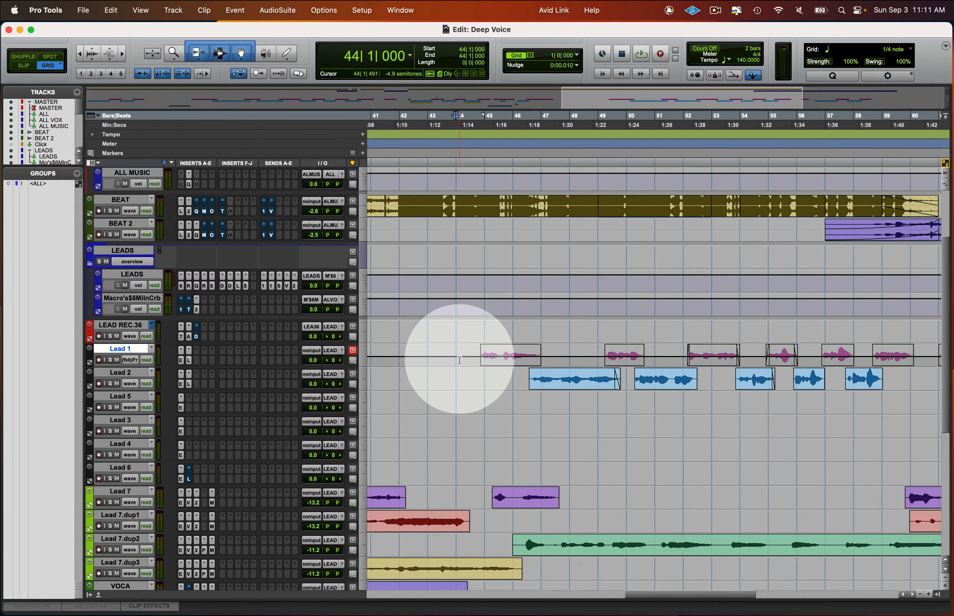
Copy the Lead 1 clip that starts just before bar 45 onto the Lead 5 track at the same position
key("ctrl+minus")
key("r")
key("r")
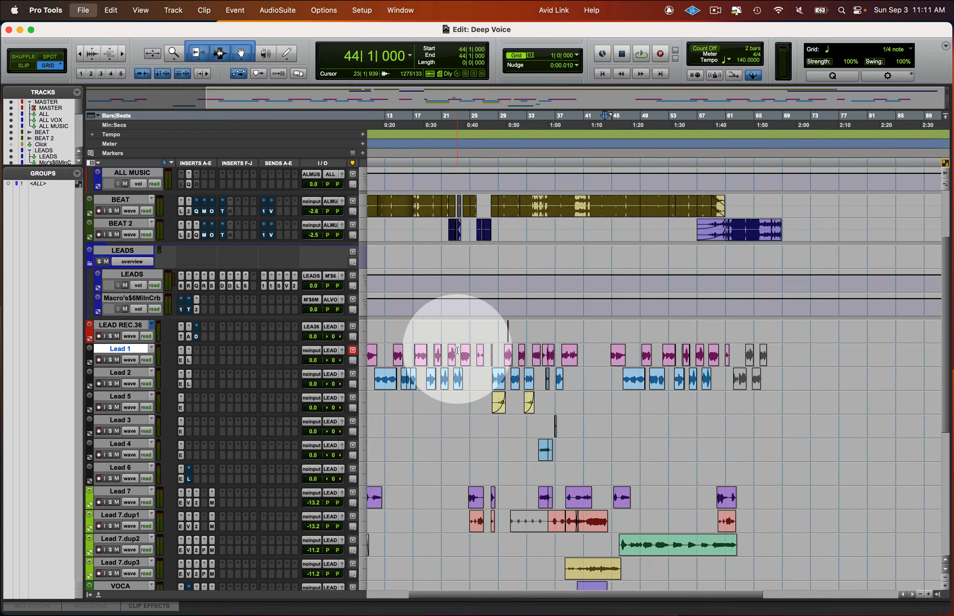
key("super+bracketright")
key("super+bracketright")
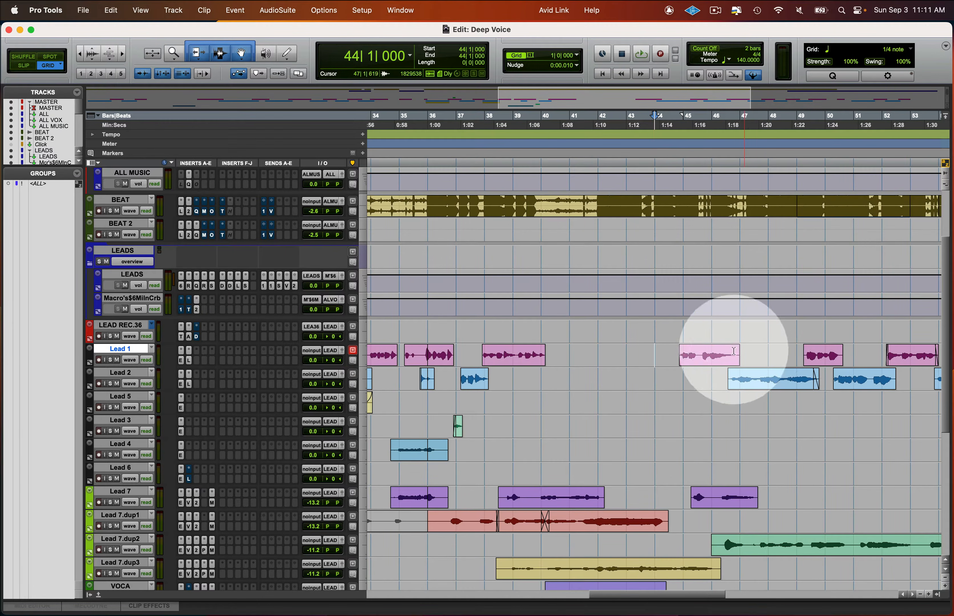
left_click(703, 357)
left_click_drag(703, 356, 703, 403)
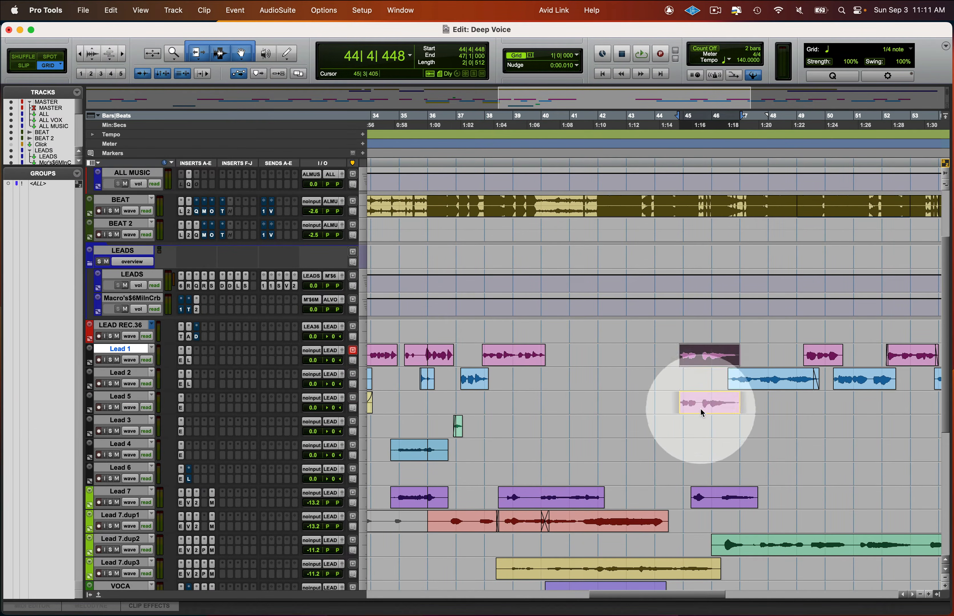
left_click(670, 399)
key("shift+s")
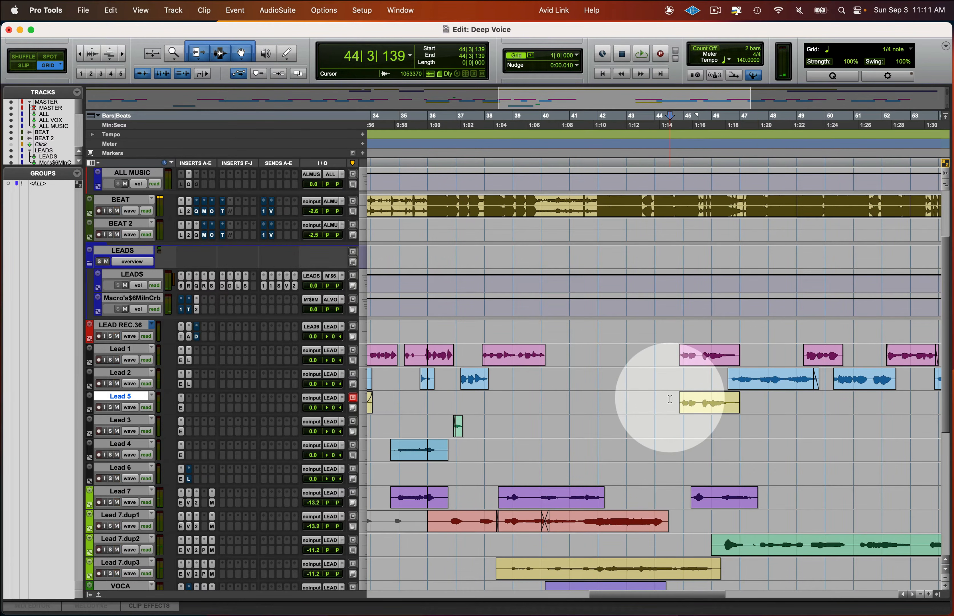
Preview and render the copied Lead 5 clip near bar 45 with AudioSuite Pitch II set to -12 semitones
left_click(716, 410)
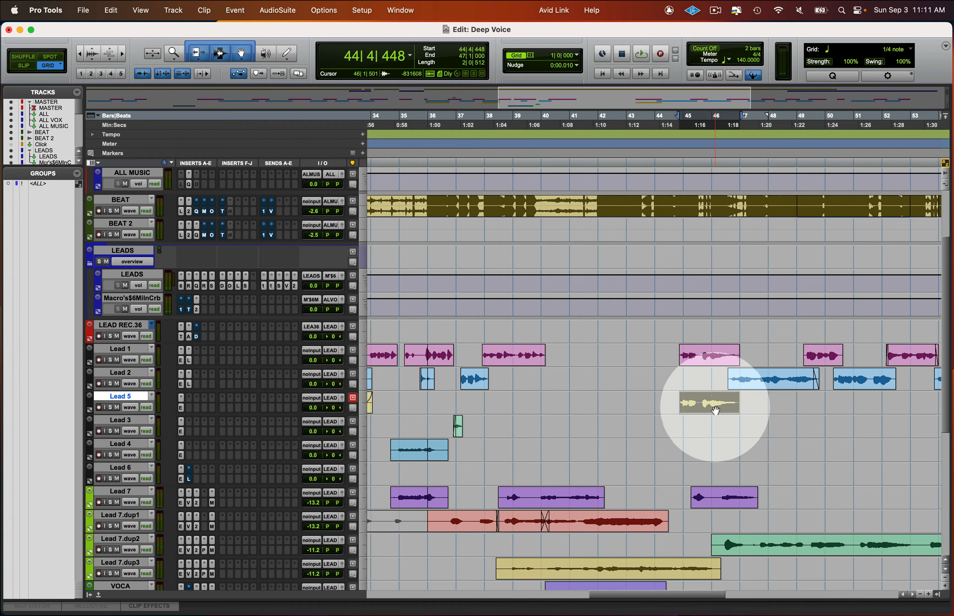
left_click(277, 10)
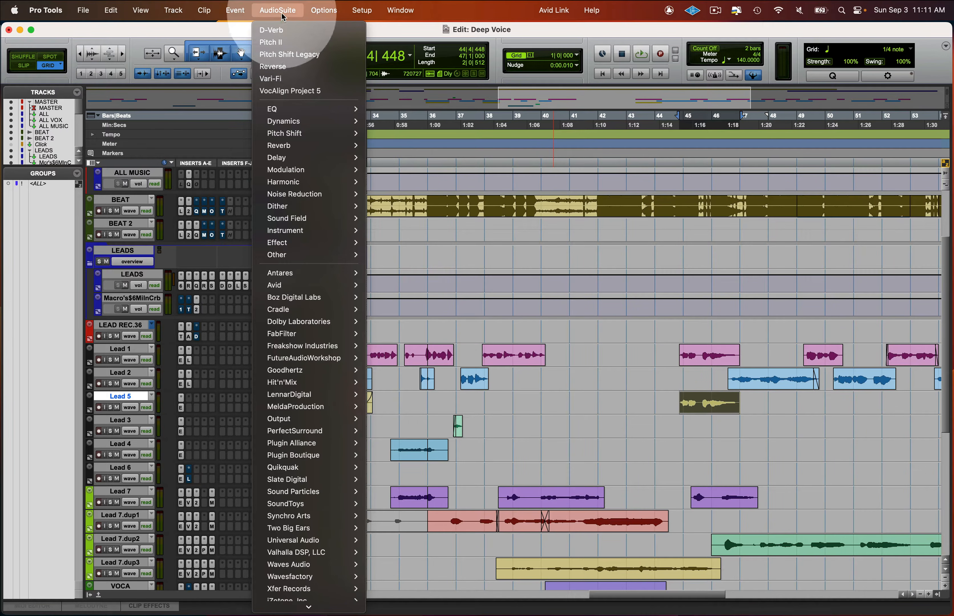
left_click(275, 49)
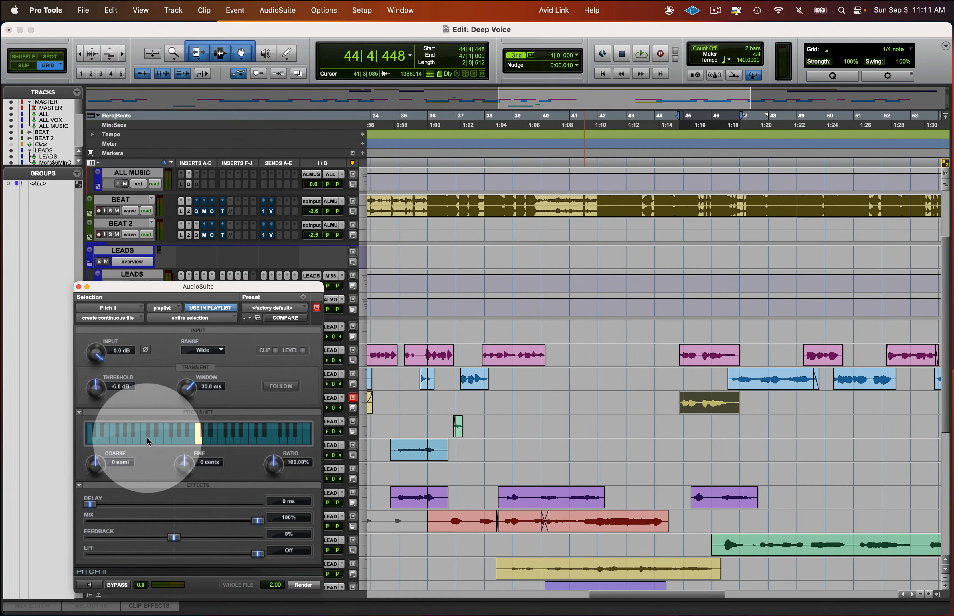
left_click_drag(213, 288, 252, 140)
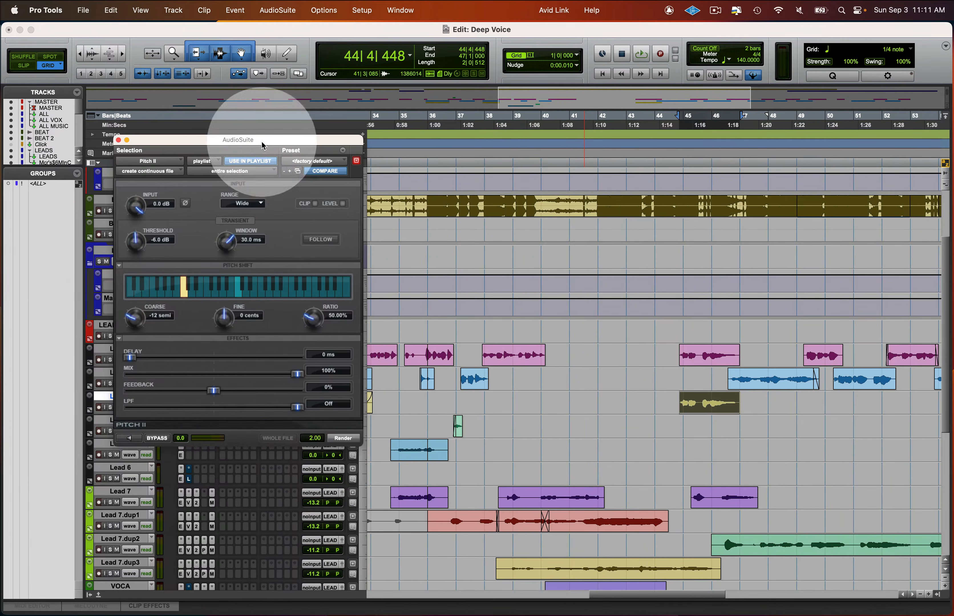
left_click(136, 437)
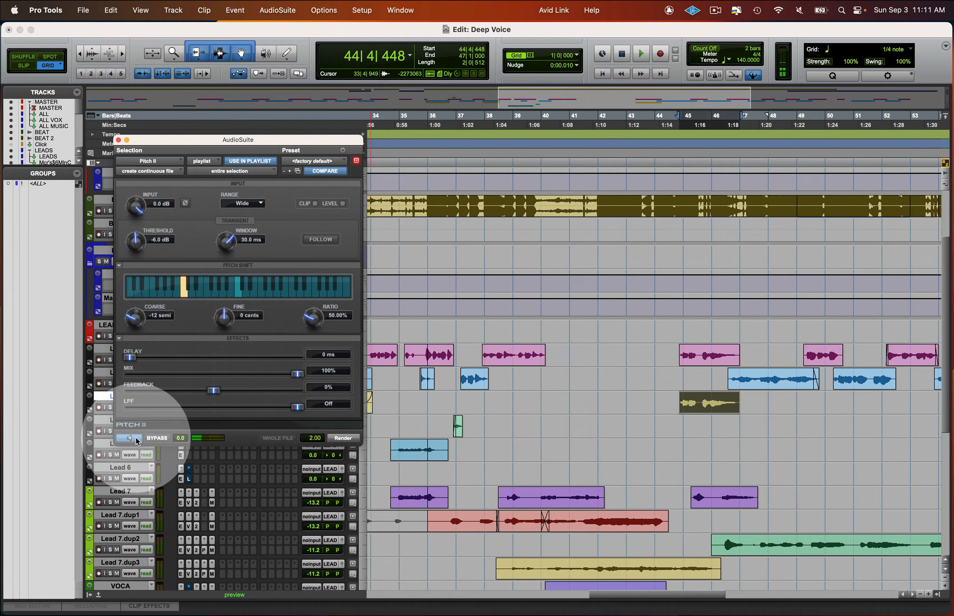
left_click(137, 439)
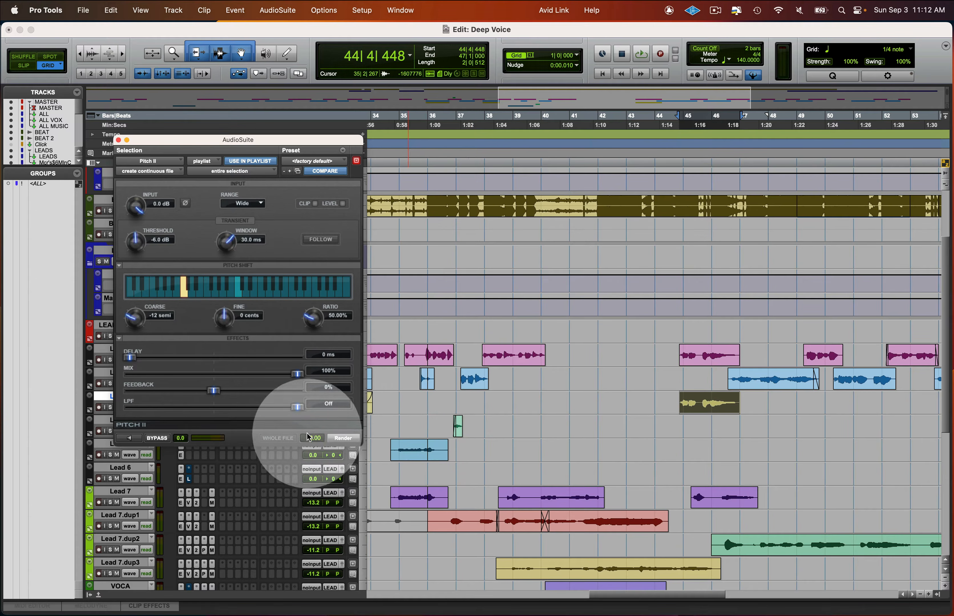
left_click(336, 438)
Play the pitched Lead 5 clip in context from bar 44 and close the Pitch II window
left_click(644, 398)
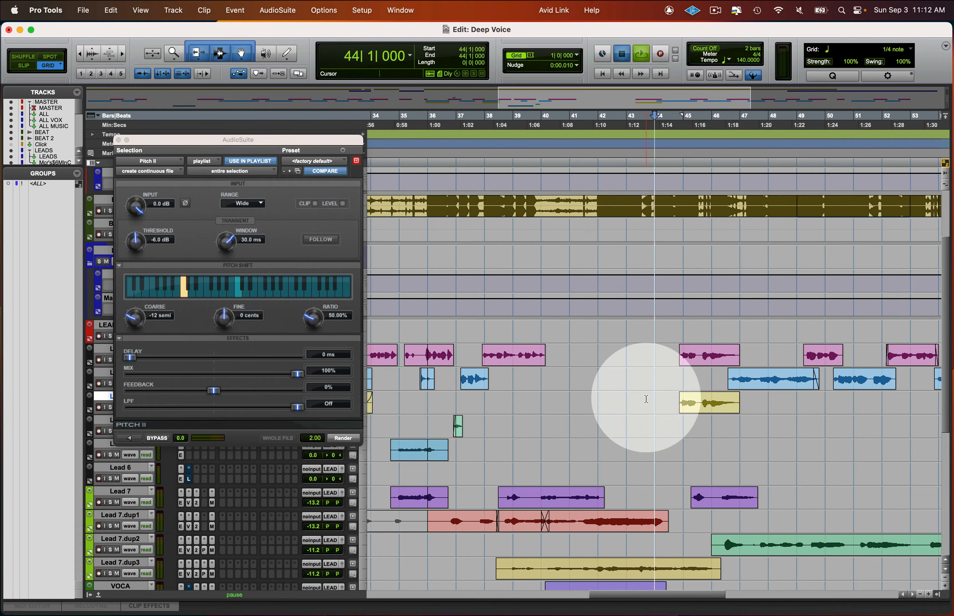
key("space")
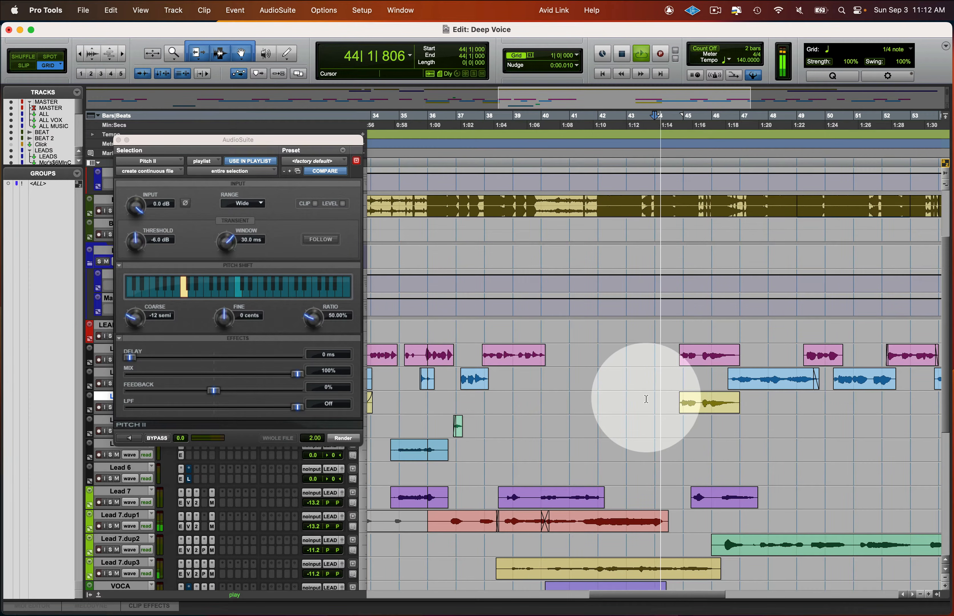
left_click(712, 411)
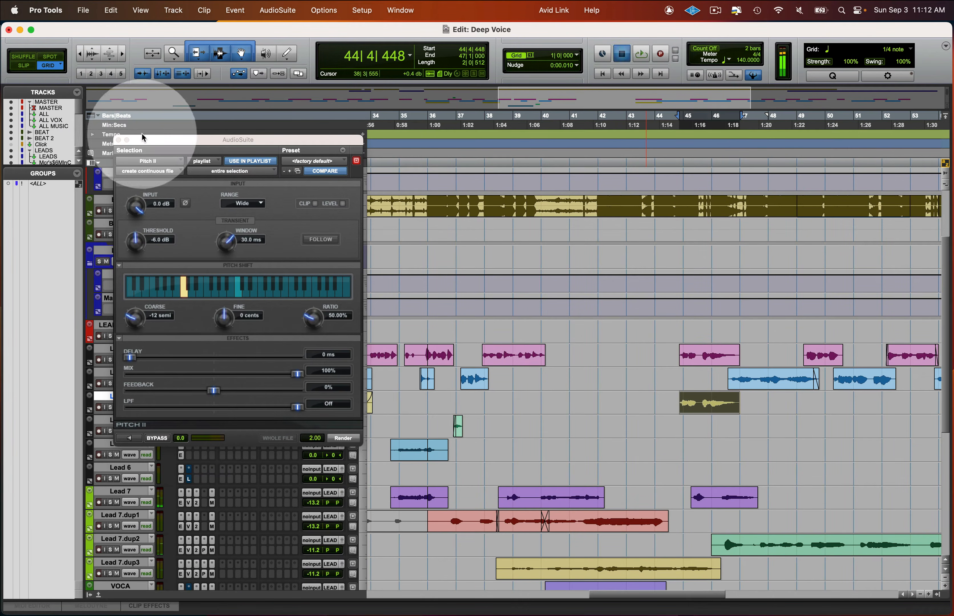
left_click(118, 141)
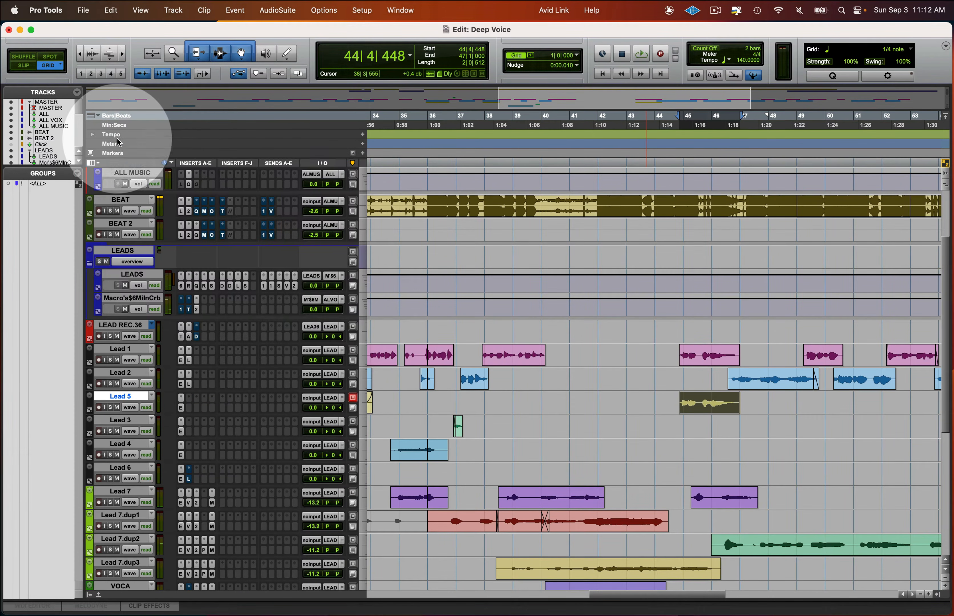
Replace the pitched Lead 5 clip near bar 45 with a fresh copy of the Lead 1 clip above it
left_click(710, 360)
left_click_drag(710, 363, 704, 402)
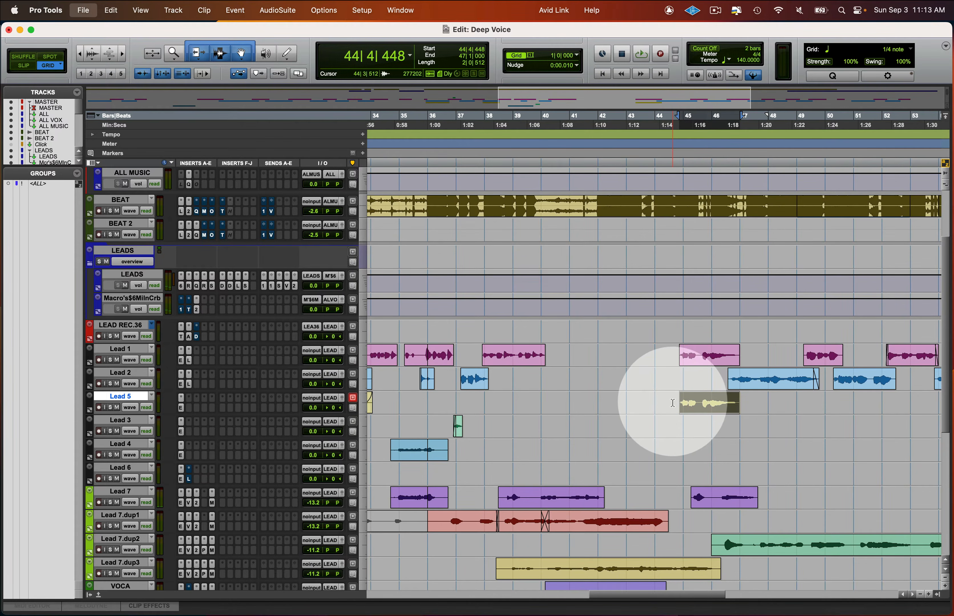
Create one stereo audio track named DEEP directly below Lead 5
key("super+bracketleft")
key("super+bracketleft")
scroll(681, 425, "up", 3)
scroll(614, 452, "down", 8)
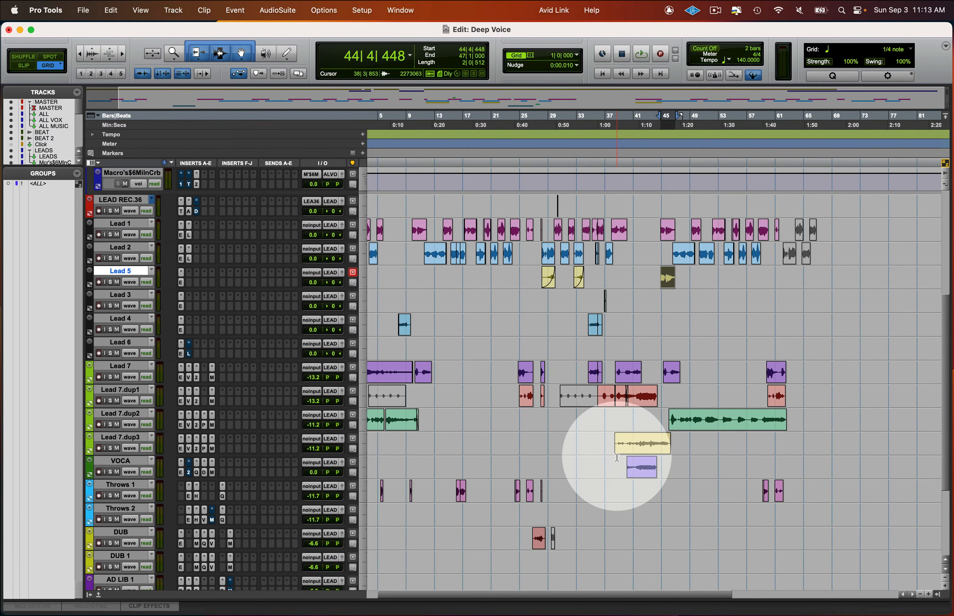
scroll(618, 458, "up", 4)
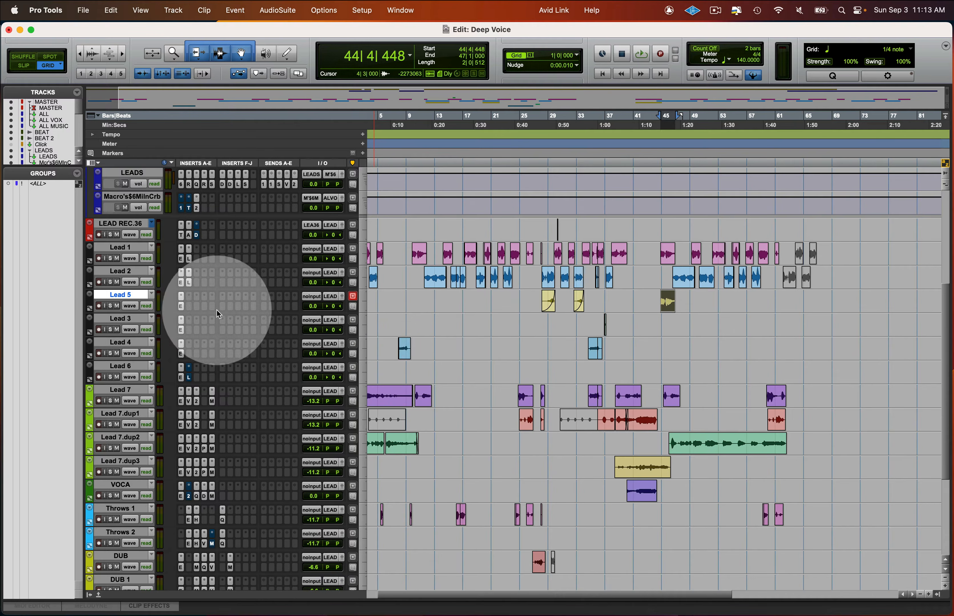
key("shift+super+n")
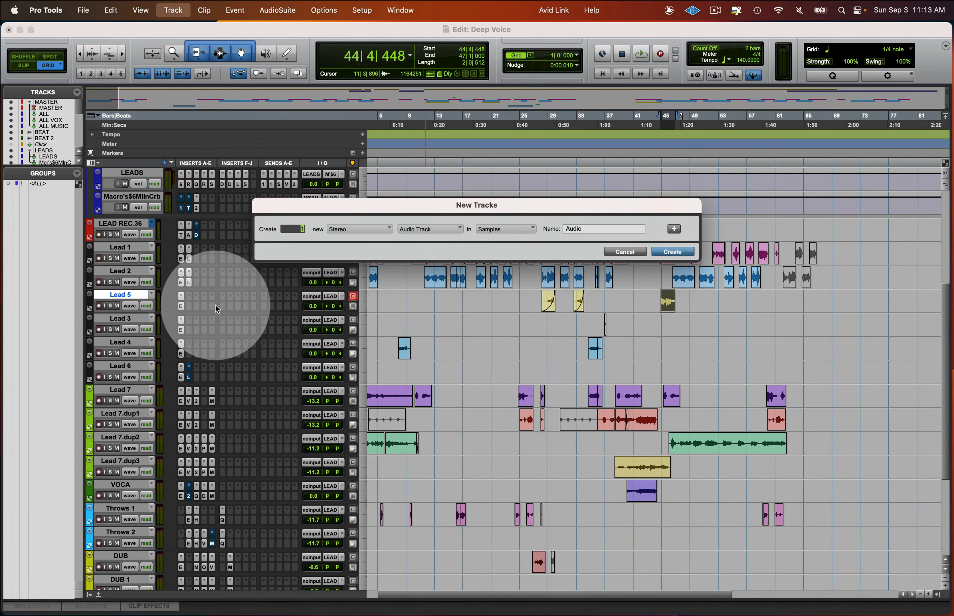
type("DEEP")
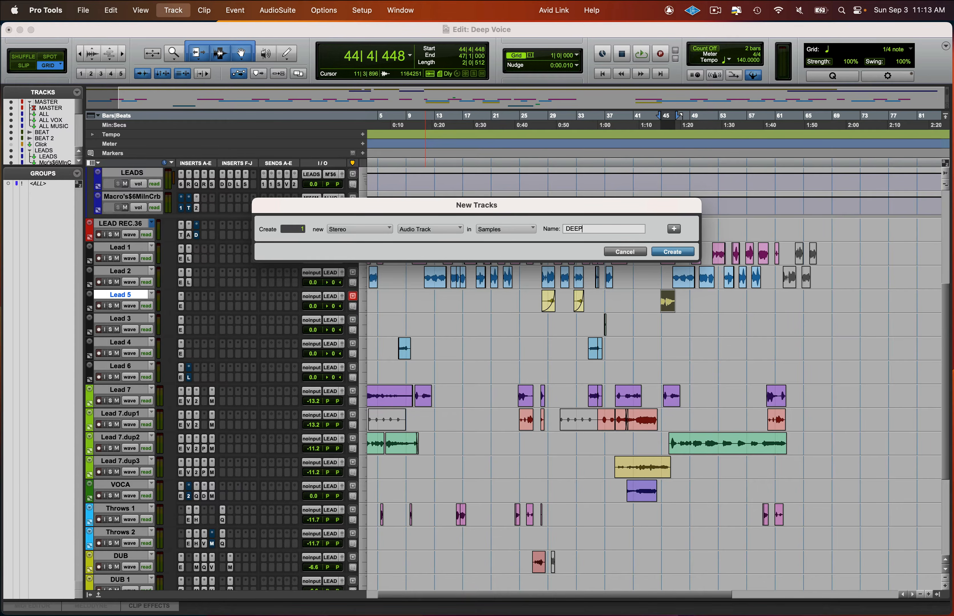
key("Return")
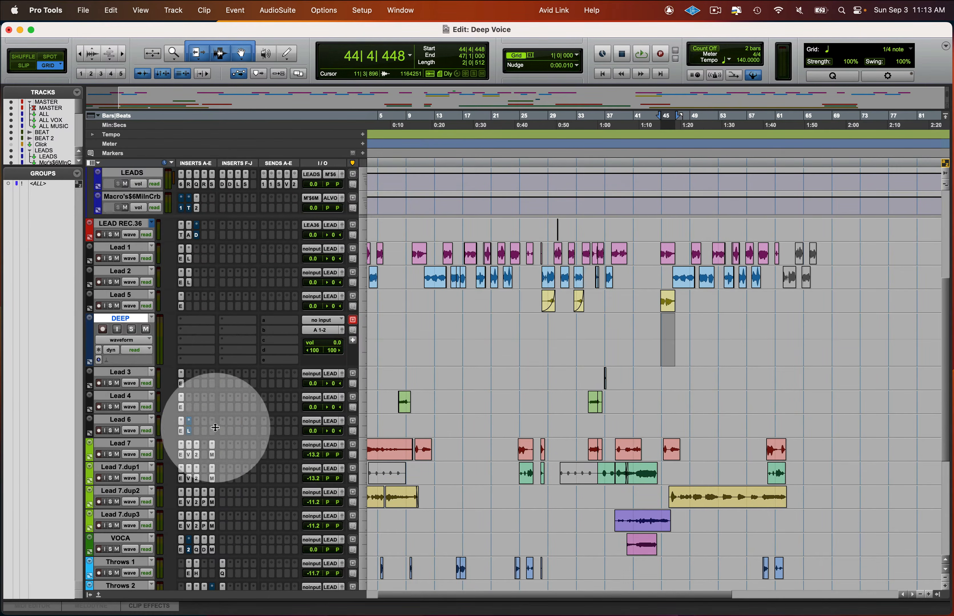
Check the Little AlterBoy insert on Lead 1, and insert Little AlterBoy in the first slot of the DEEP track
left_click(187, 259)
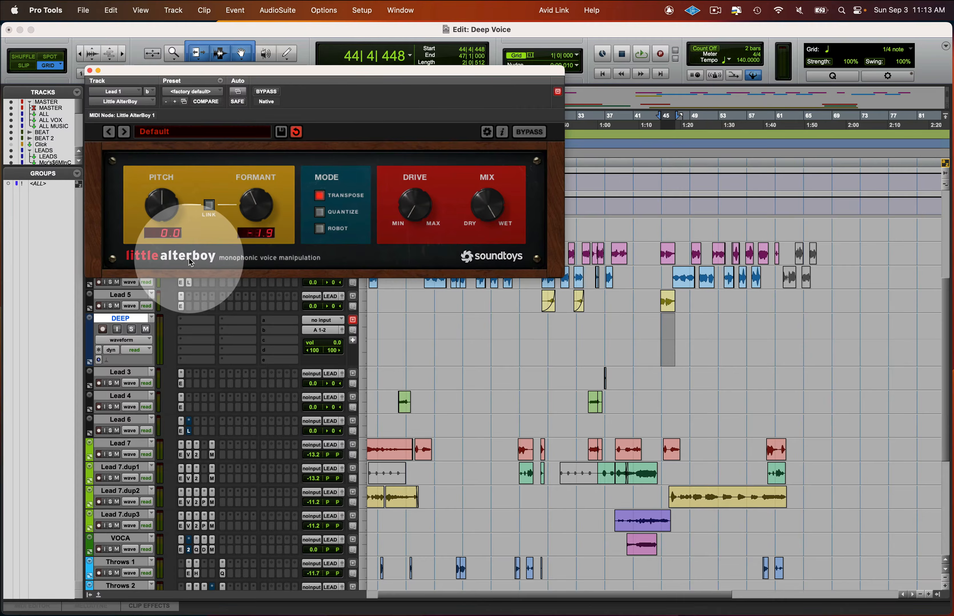
key("super+w")
left_click(189, 323)
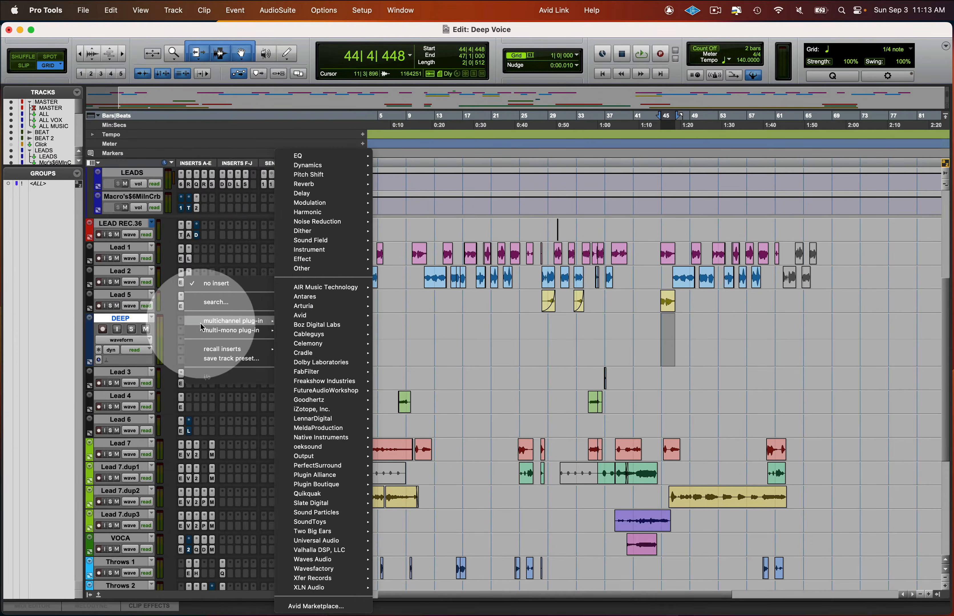
left_click(210, 301)
type("alt")
key("Return")
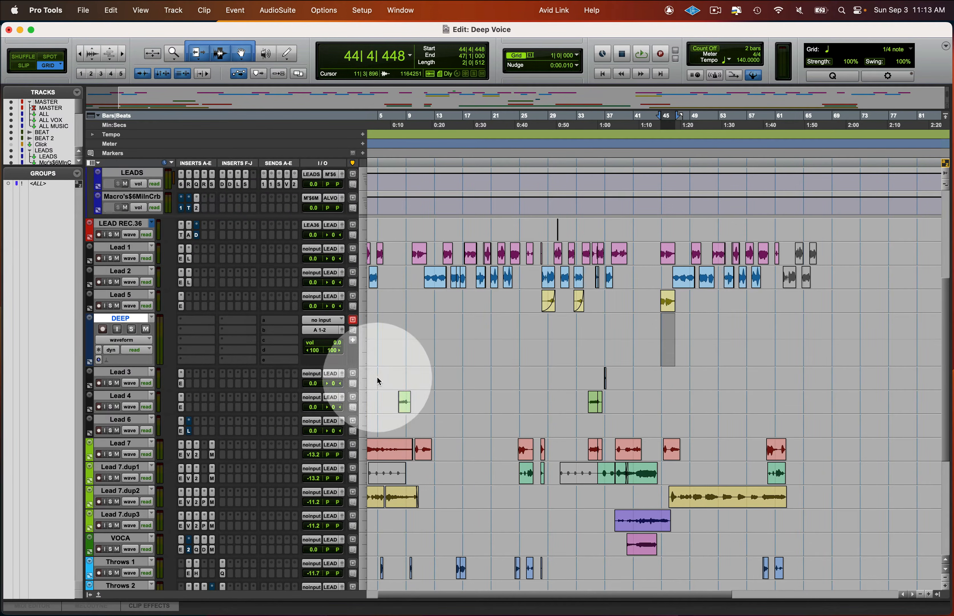
Set both pitch and formant to -12.0 in the DEEP track's Little AlterBoy and close the plug-in window
left_click_drag(261, 203, 246, 236)
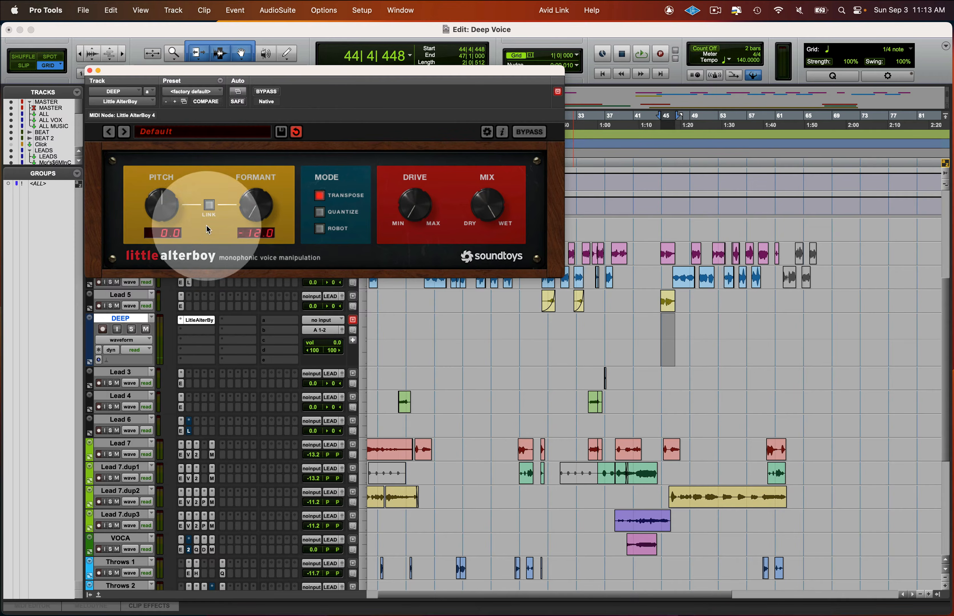
left_click_drag(176, 207, 165, 384)
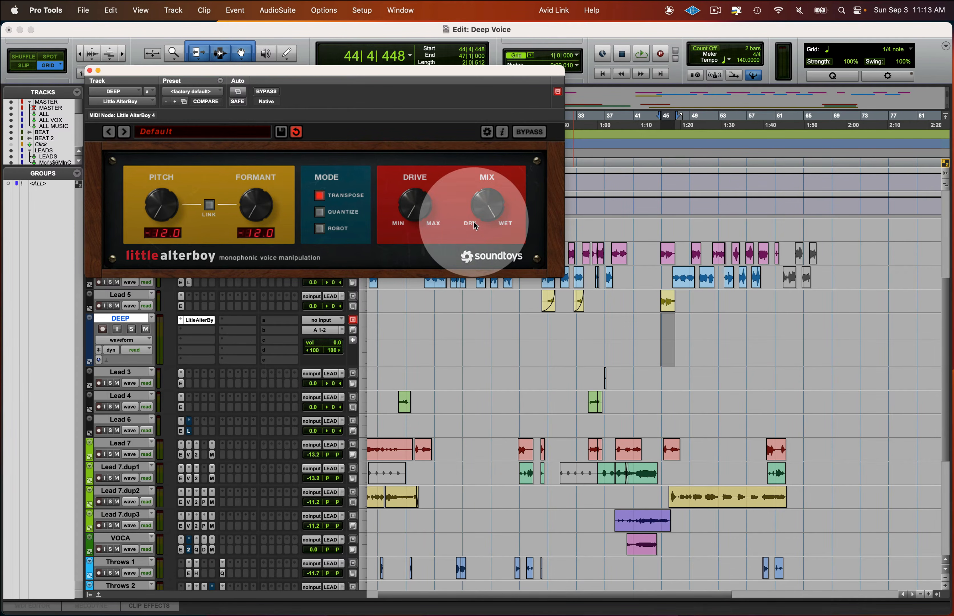
key("super+w")
Make DEEP a mono track routed to LEADS with centred pan, and move the Lead 5 clip near bar 45 onto it
left_click(666, 306)
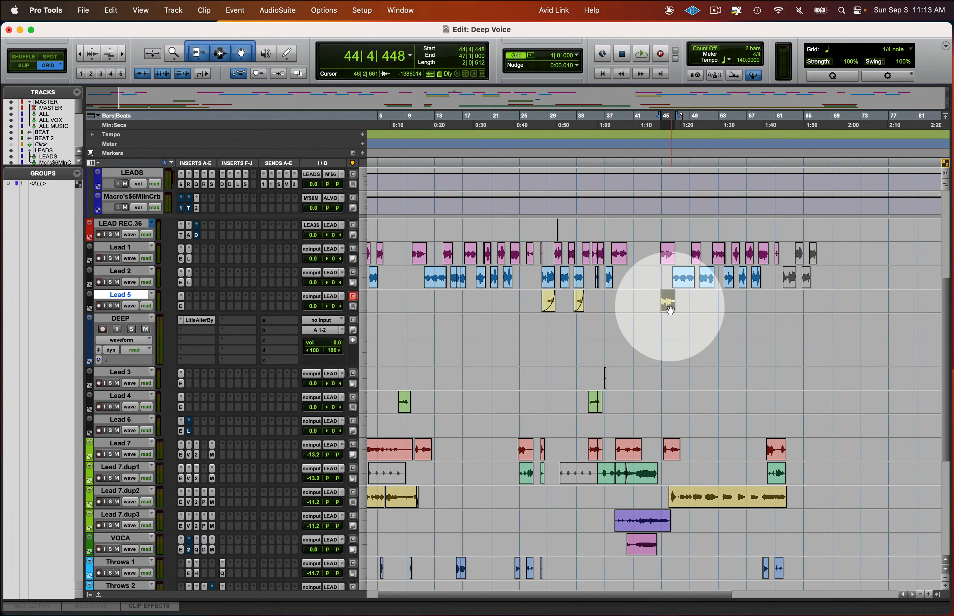
right_click(127, 318)
mouse_move(196, 517)
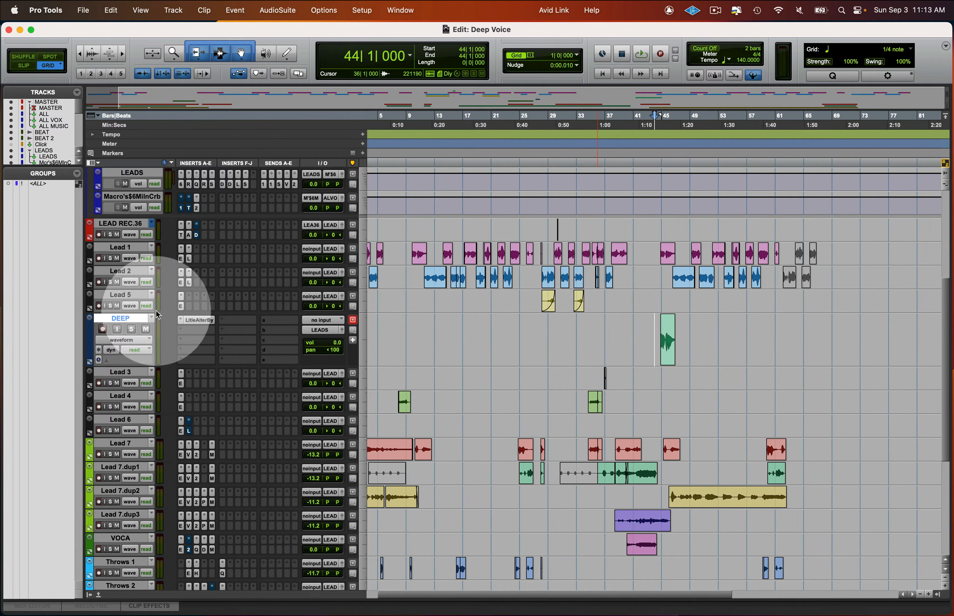
left_click(196, 320)
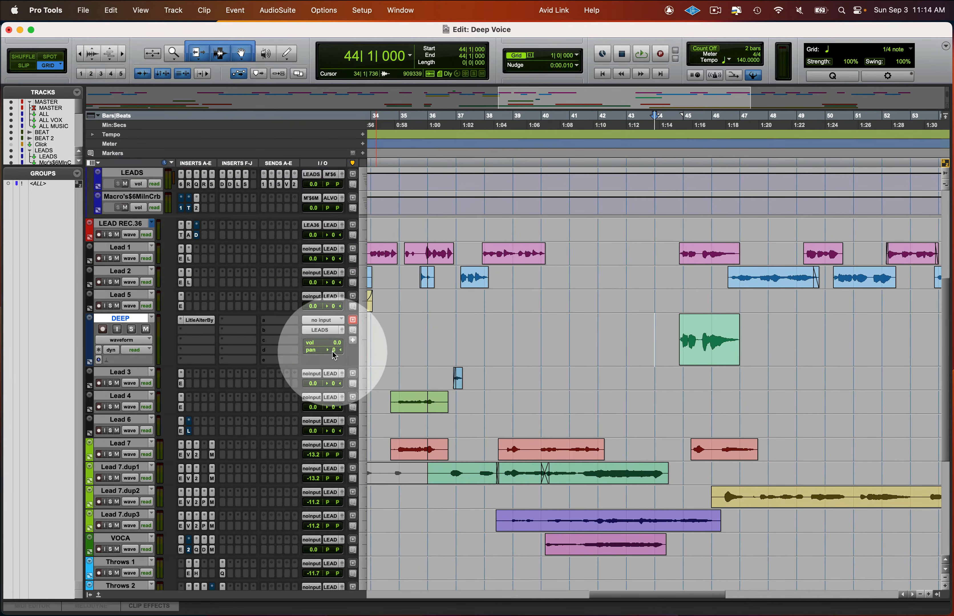
key("super+s")
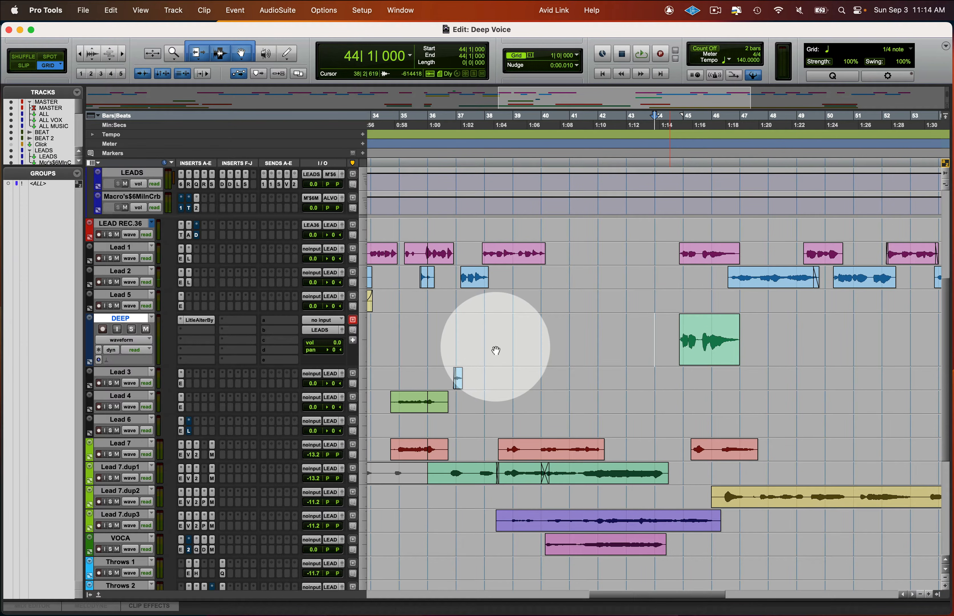
Copy the Lead 1 clip near bar 38 onto the DEEP track and set the track's color to bright blue
left_click_drag(513, 256, 456, 329)
left_click(456, 326)
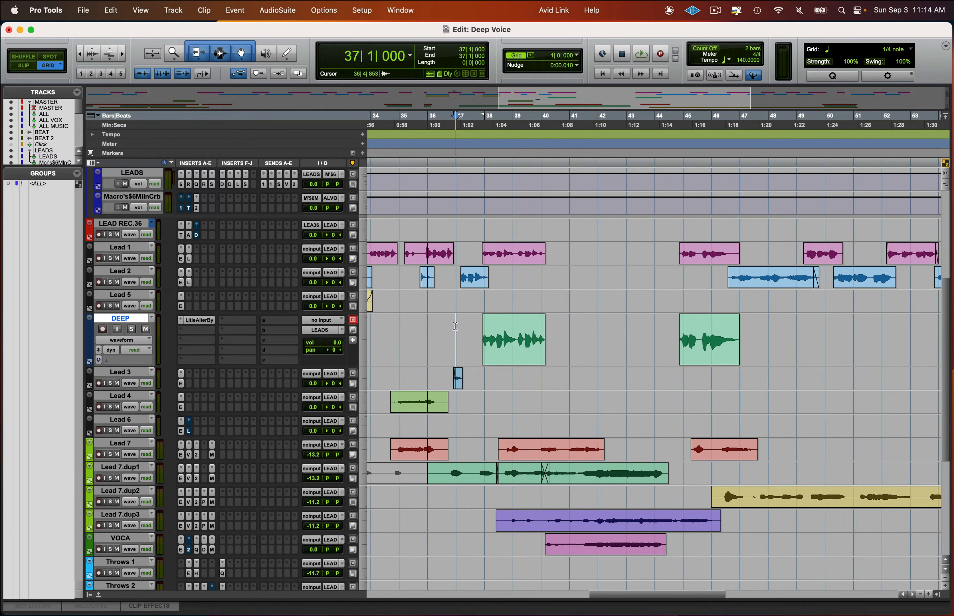
double_click(89, 339)
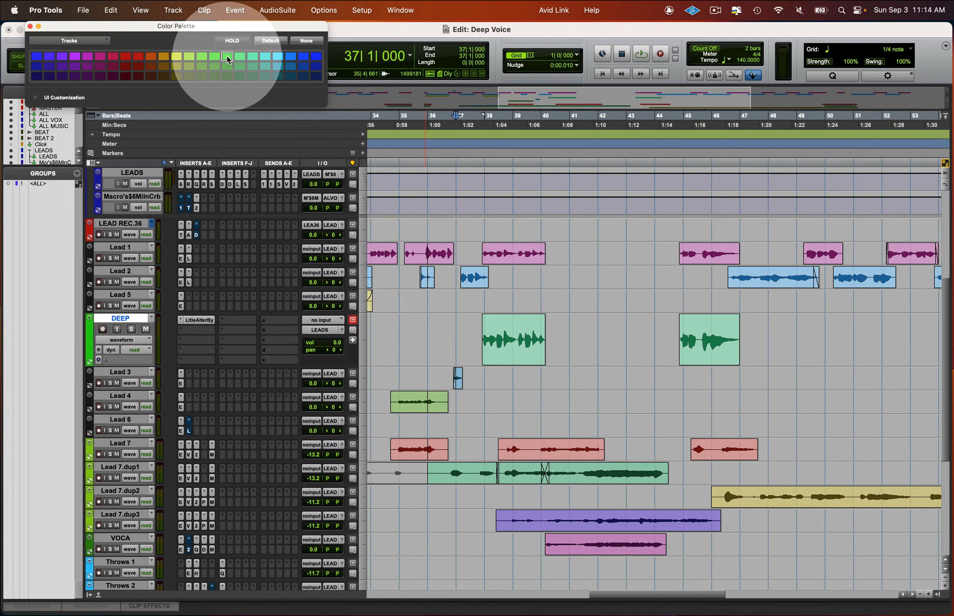
left_click(317, 56)
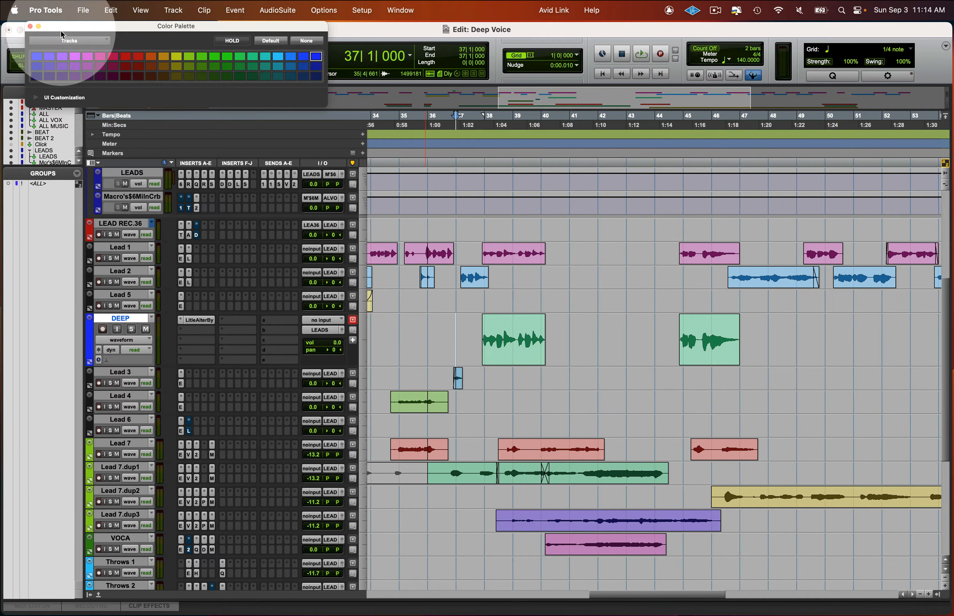
left_click(30, 26)
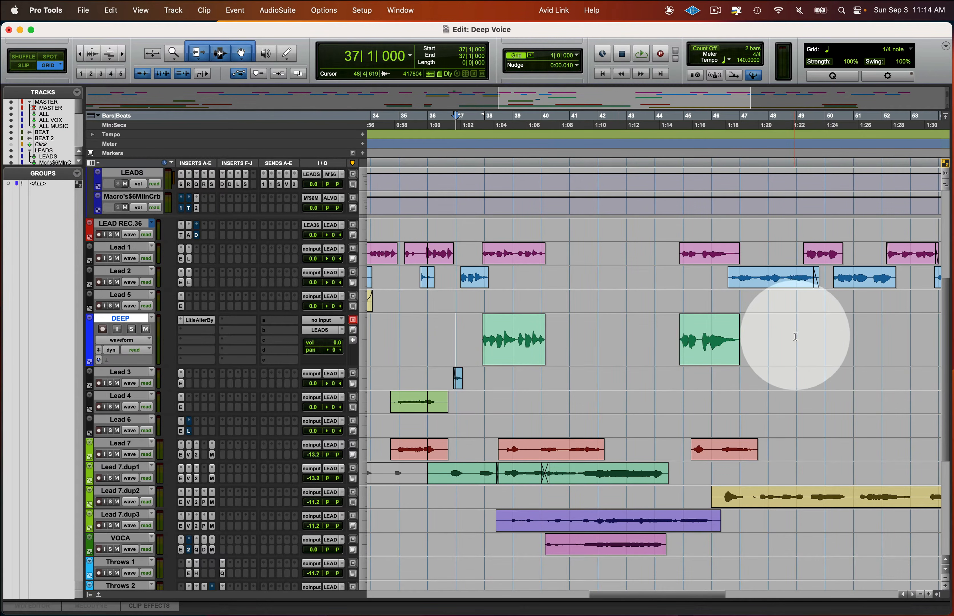
Copy the Lead 2 clip near bar 50 and the Lead 1 clip near bar 45 onto the DEEP track
left_click(781, 280)
left_click(858, 285)
left_click_drag(858, 285, 844, 341)
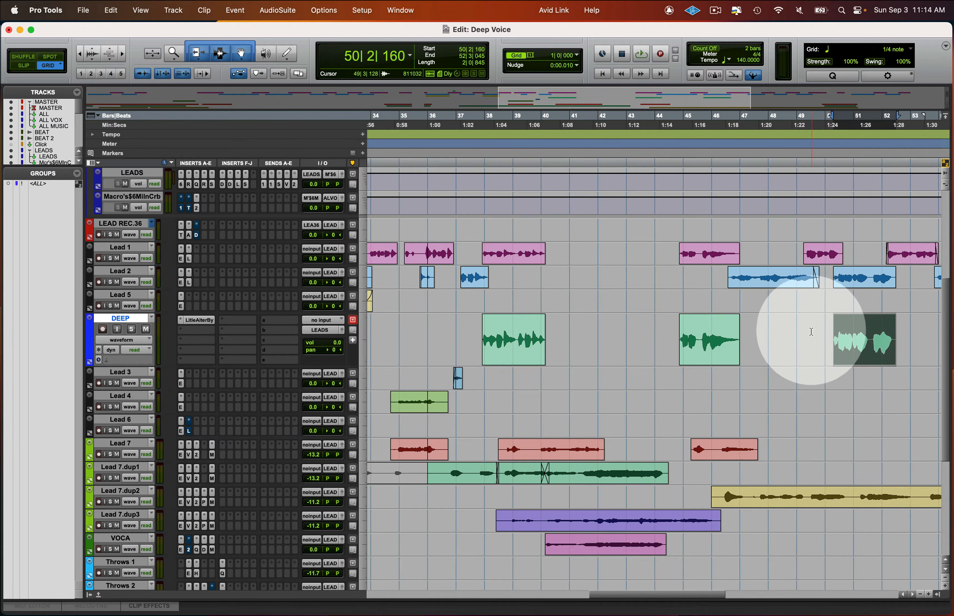
left_click(801, 341)
left_click_drag(692, 260, 699, 346)
left_click(278, 10)
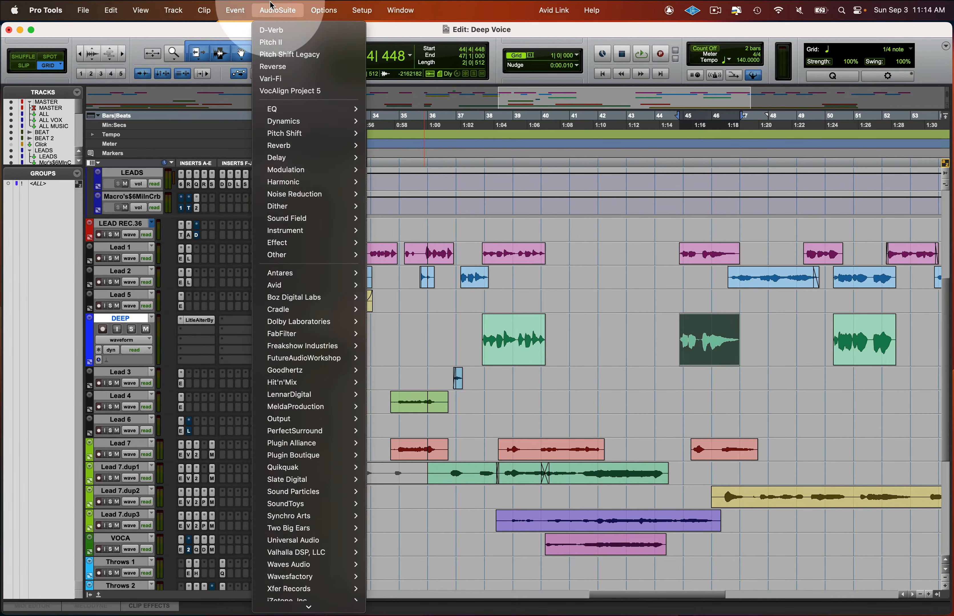
left_click(271, 42)
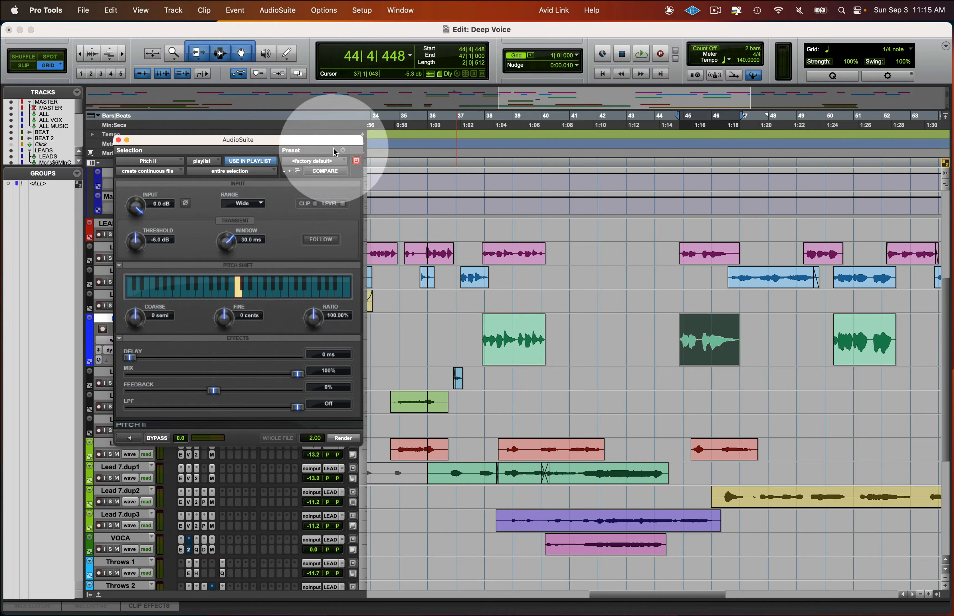
left_click(119, 142)
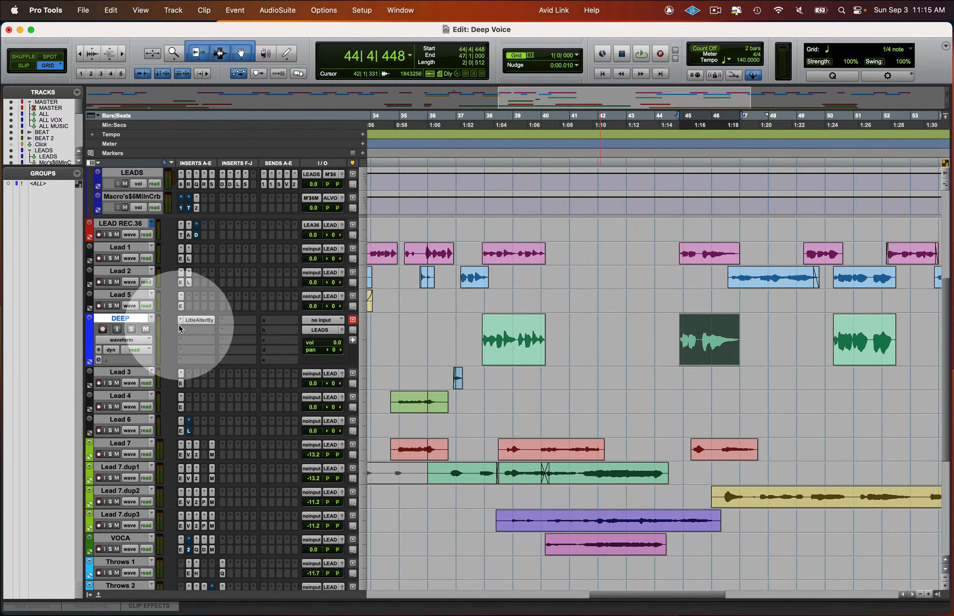
Play the DEEP clip in context from bar 44 and lower the DEEP track's volume to -5.9 dB
left_click(690, 342)
left_click(656, 326)
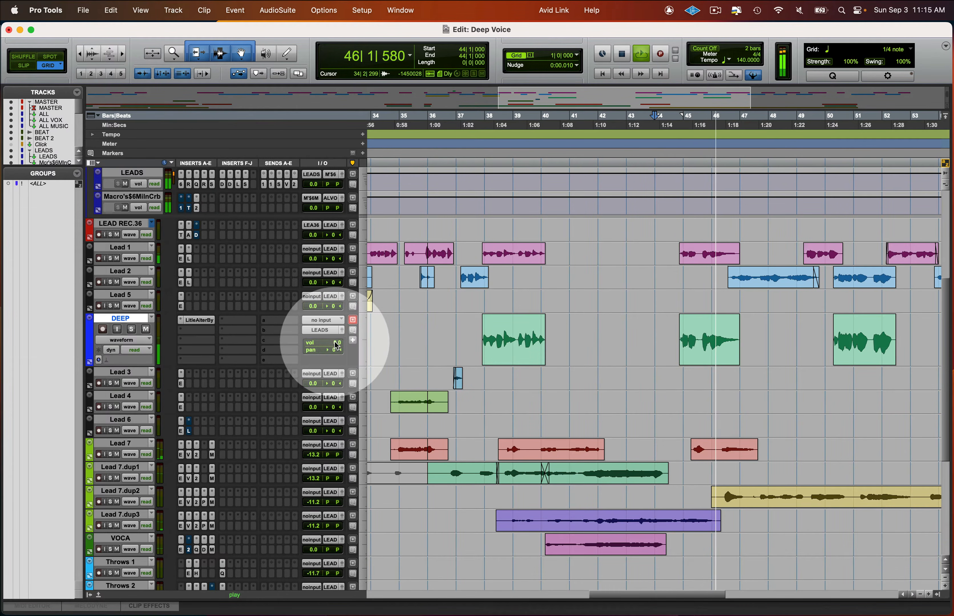
left_click_drag(336, 343, 336, 345)
key("space")
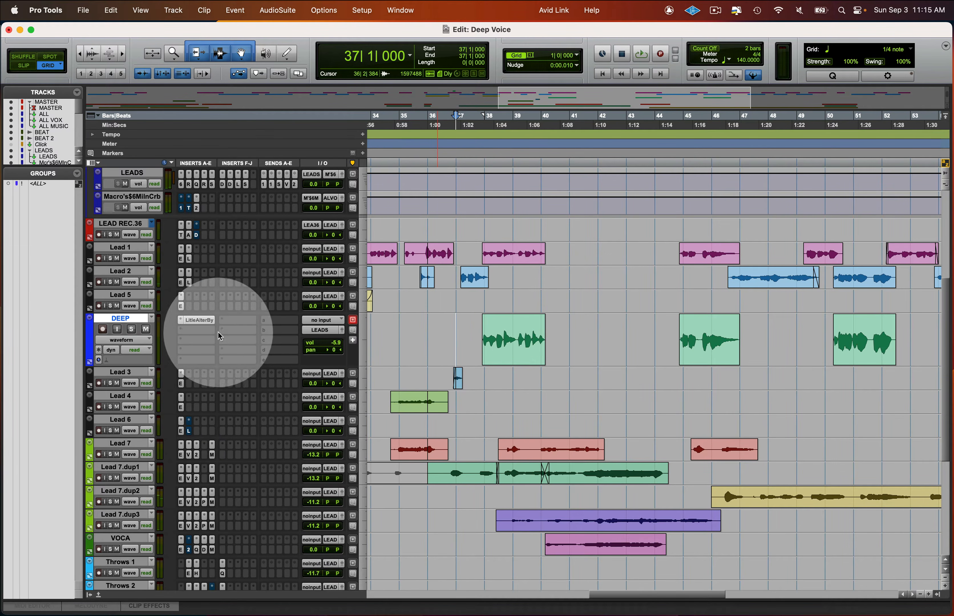
Insert Doubler2 after Little AlterBoy on the DEEP track and set both voice gains to 0.0
left_click(182, 331)
mouse_move(181, 333)
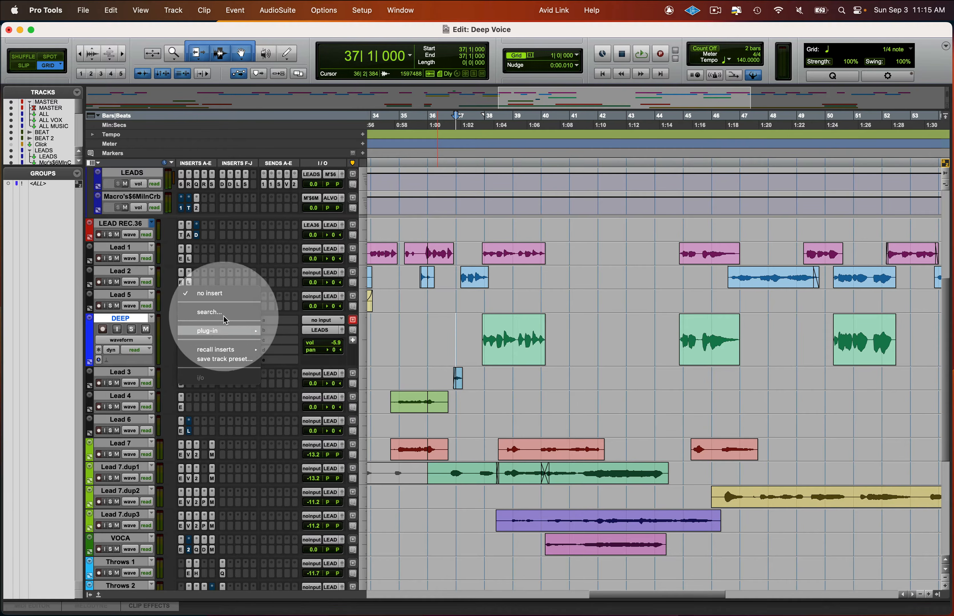
left_click(209, 312)
type("dou")
key("Return")
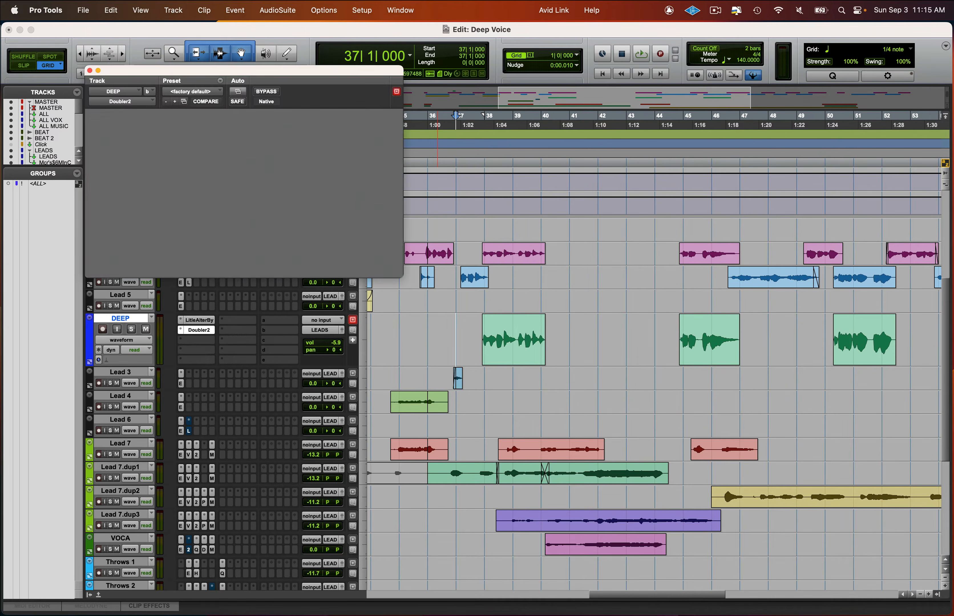
mouse_move(111, 199)
left_mouse_down()
mouse_move(120, 223)
mouse_move(117, 193)
left_mouse_up()
Play the doubled DEEP vocal from just before bar 38 and lower the track's volume to -11.8 dB
left_click_drag(479, 321, 475, 322)
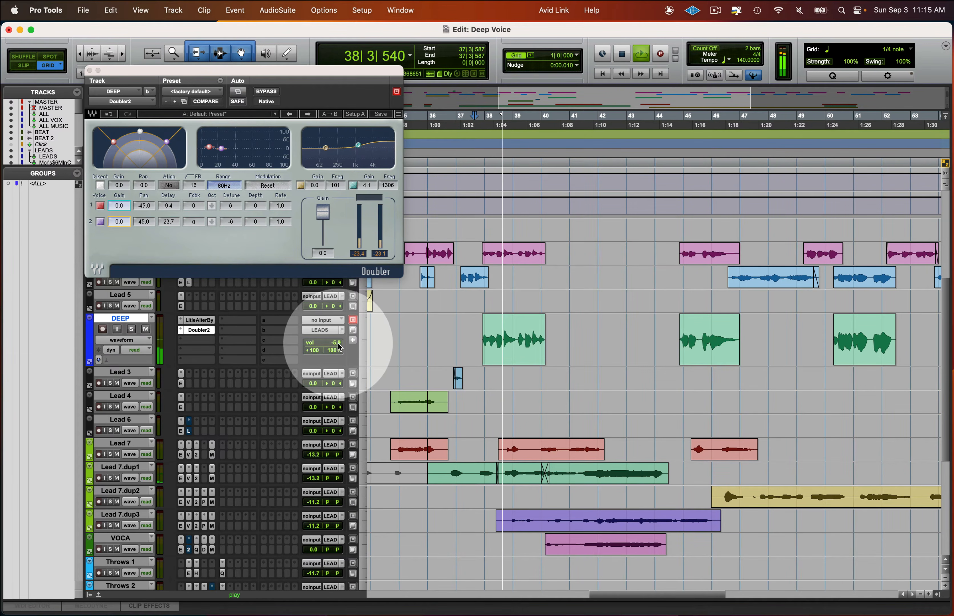
left_click_drag(335, 343, 338, 352)
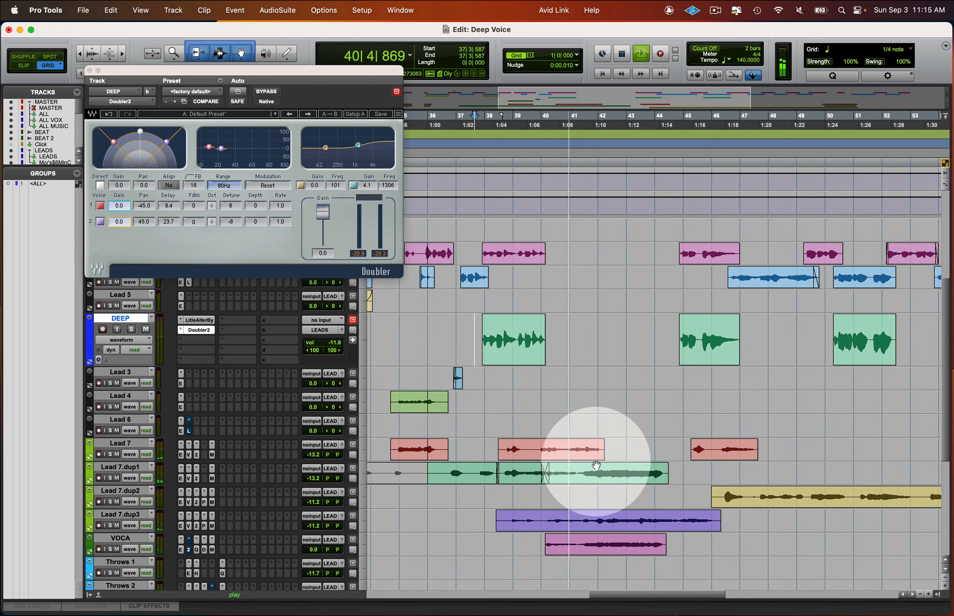
Try a copy of the Lead 7.dup1 clip starting at bar 40 on DEEP, delete it, and close the Doubler window
left_click_drag(584, 473, 596, 353)
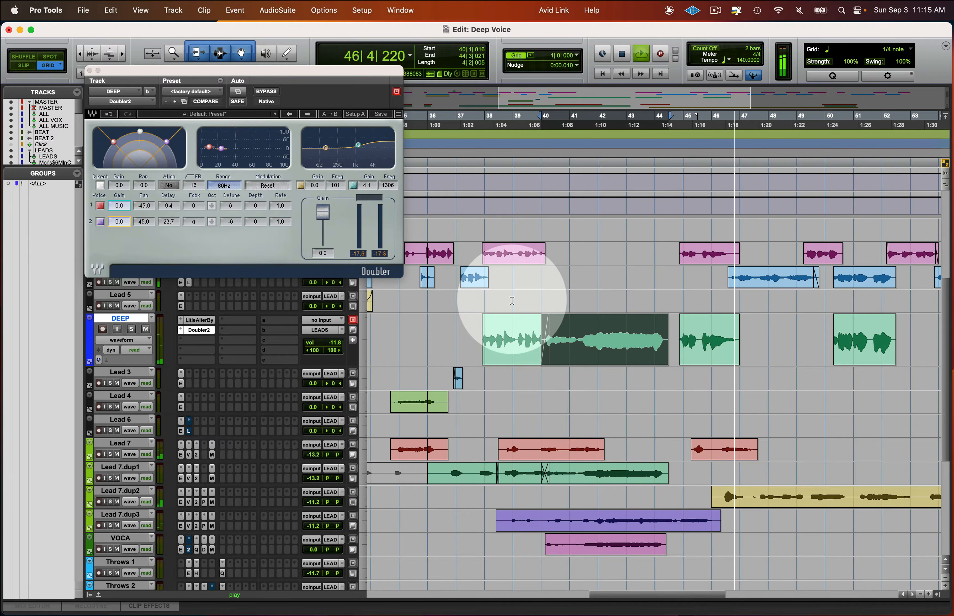
key("BackSpace")
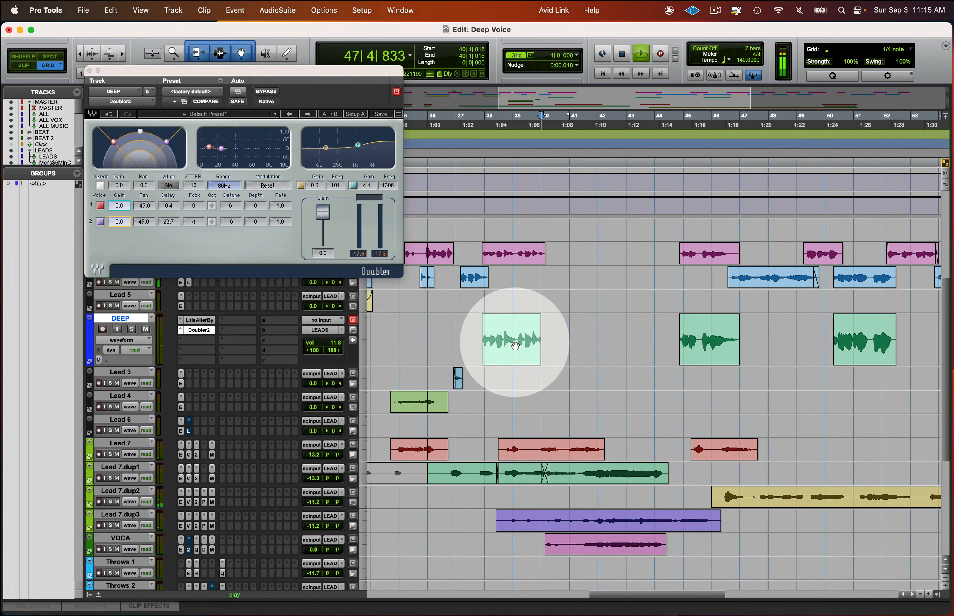
key("space")
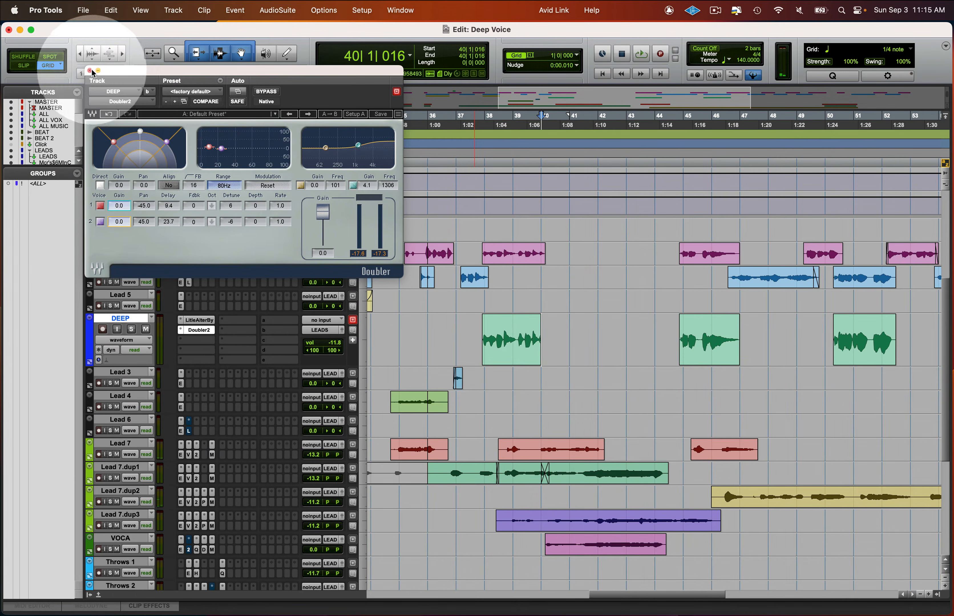
left_click(90, 71)
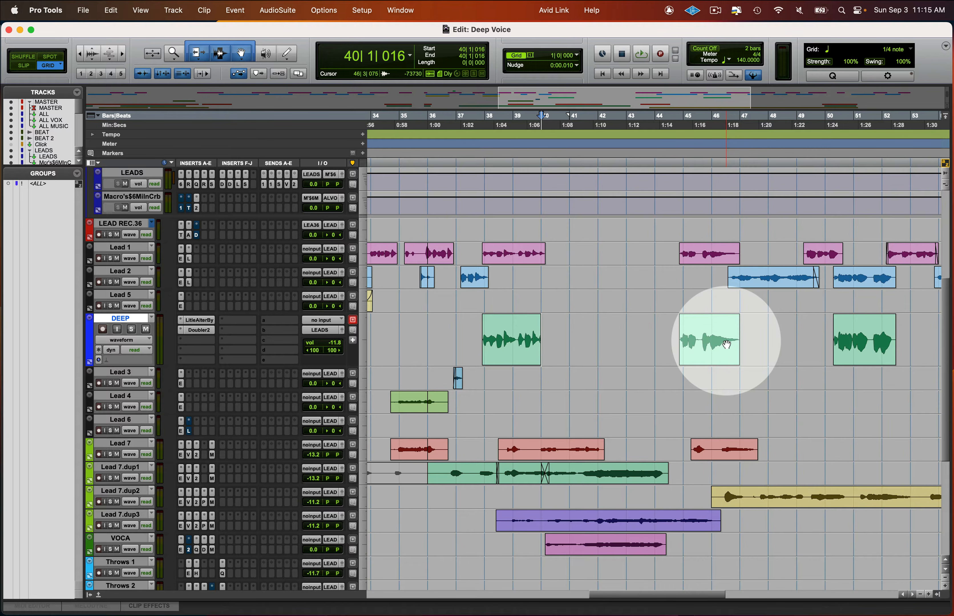
Add a VALHALLA send to the DEEP track and insert the stereo ValhallaVintageVerb after Doubler2
left_click(273, 321)
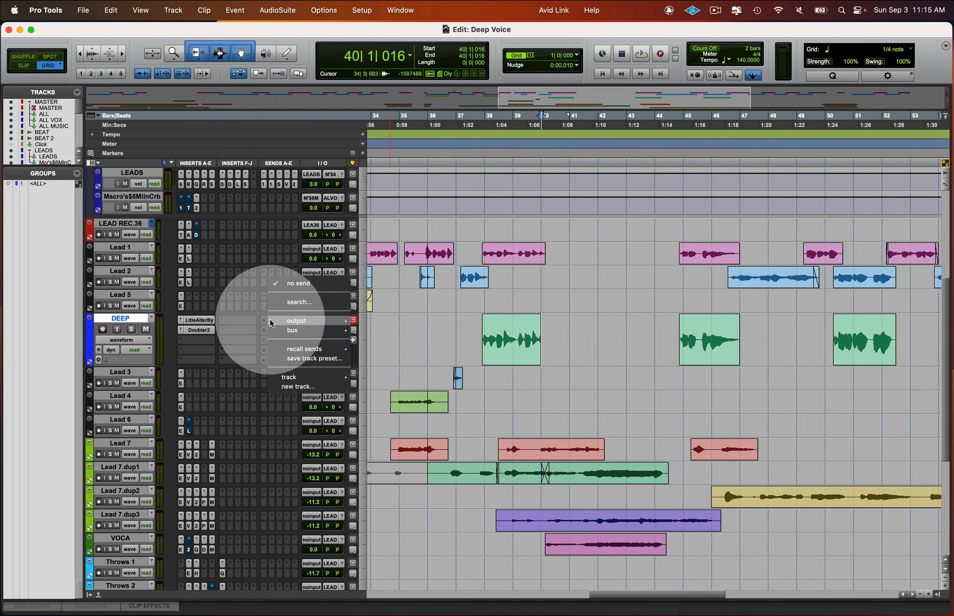
type("va")
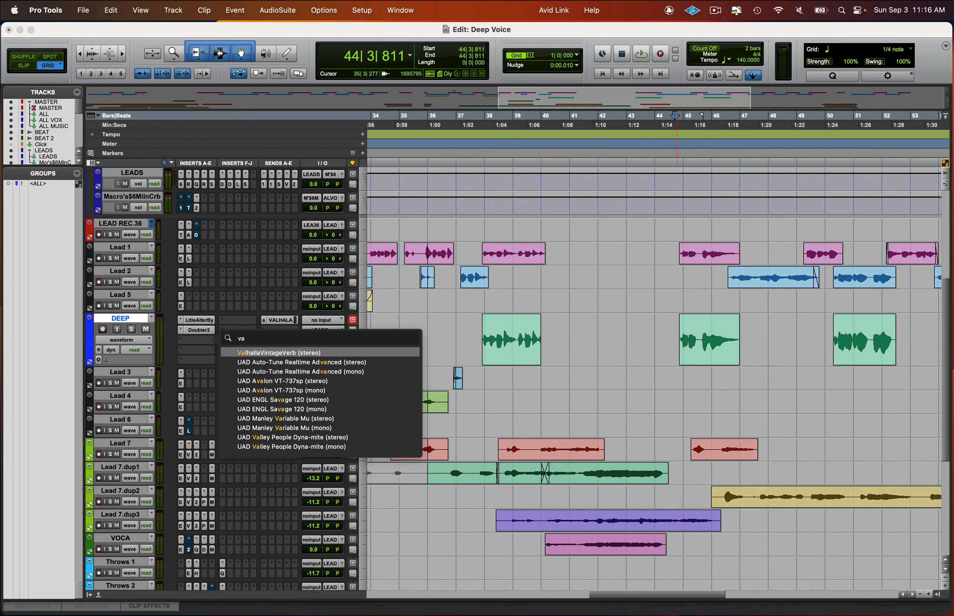
key("Return")
left_click_drag(272, 69, 345, 34)
Set the reverb mix to 30.9% and its LowCut to 480 Hz while playing the DEEP track soloed
left_click_drag(217, 161, 211, 258)
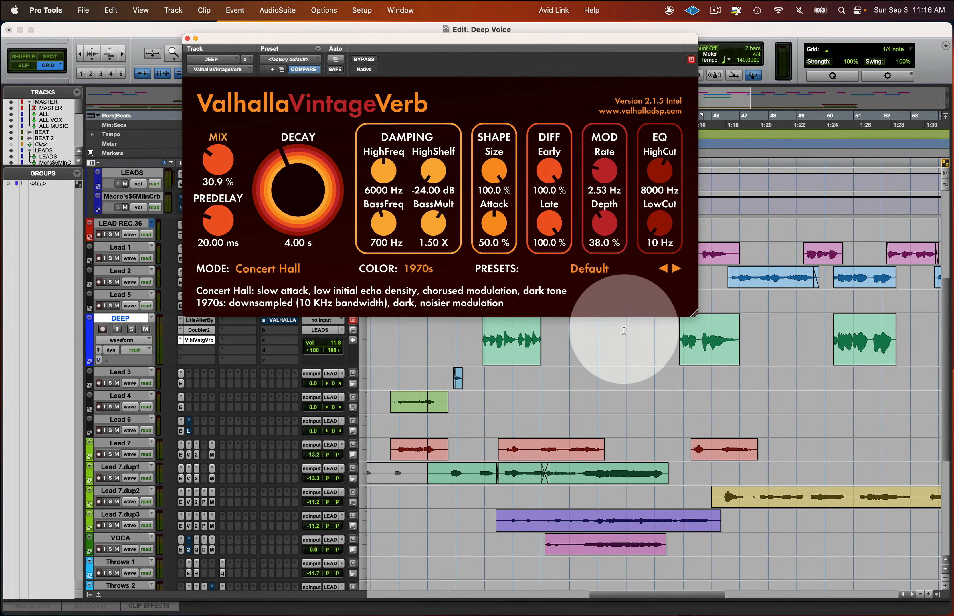
key("shift+s")
key("space")
left_click_drag(659, 224, 660, 194)
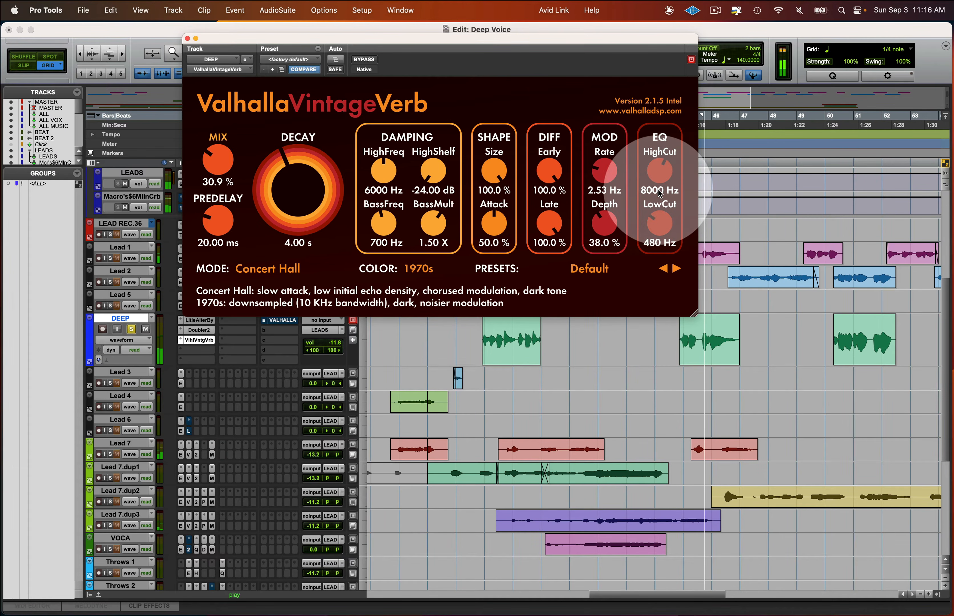
Unsolo DEEP, set the reverb decay to 1.46 s and mix to 41.0% in context, and close the reverb window
left_click(368, 194)
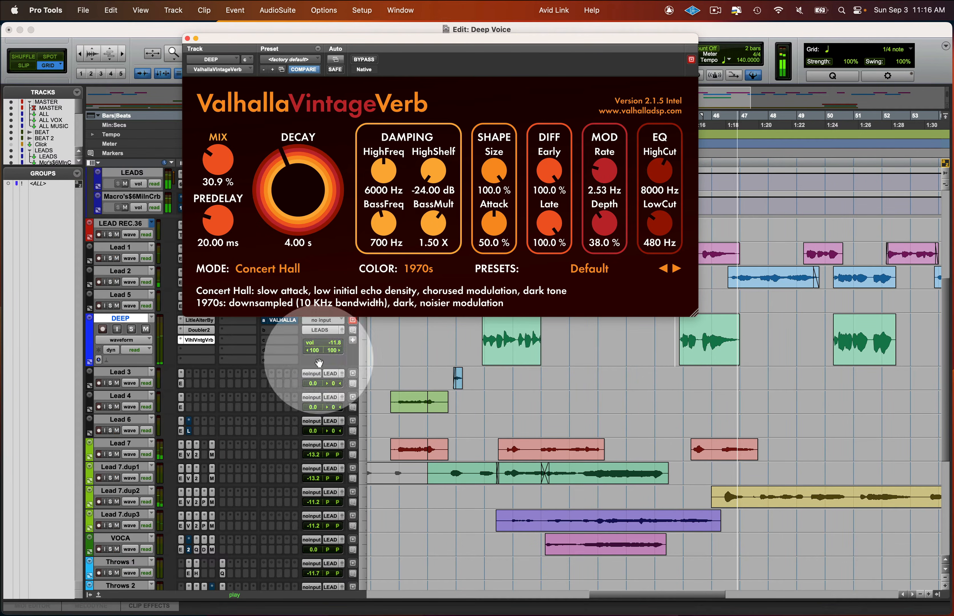
left_click_drag(264, 193, 290, 192)
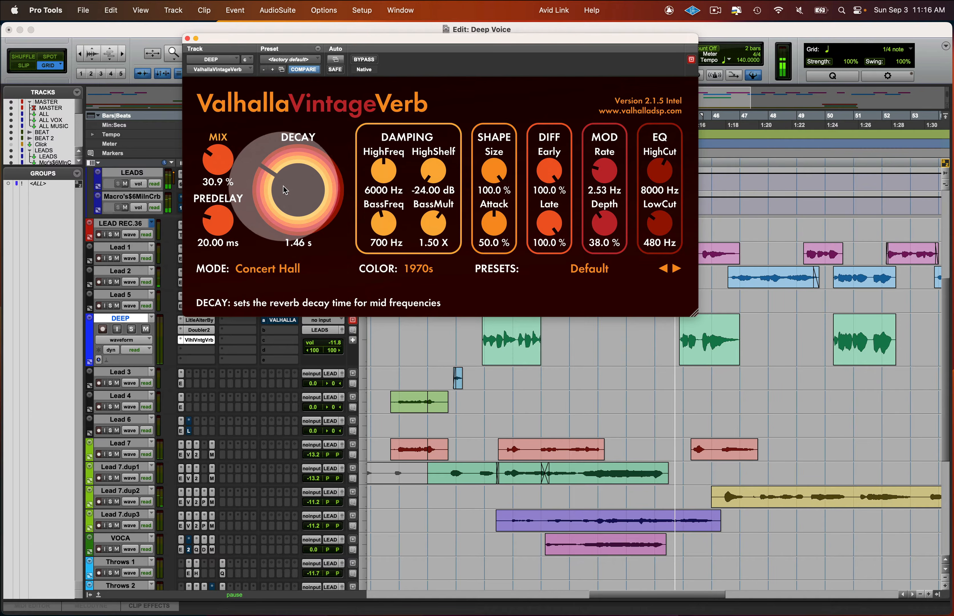
left_click_drag(219, 157, 221, 140)
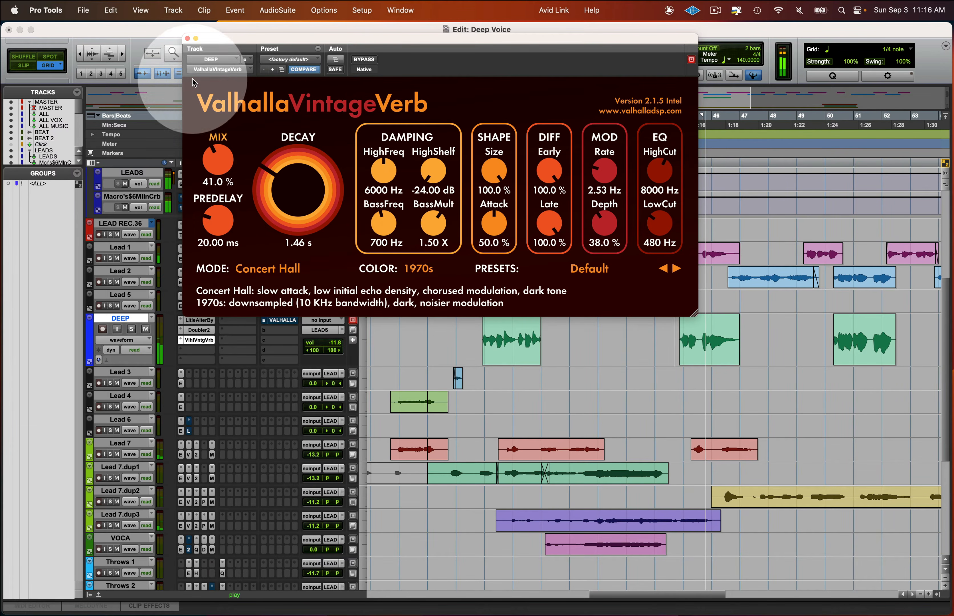
left_click(187, 38)
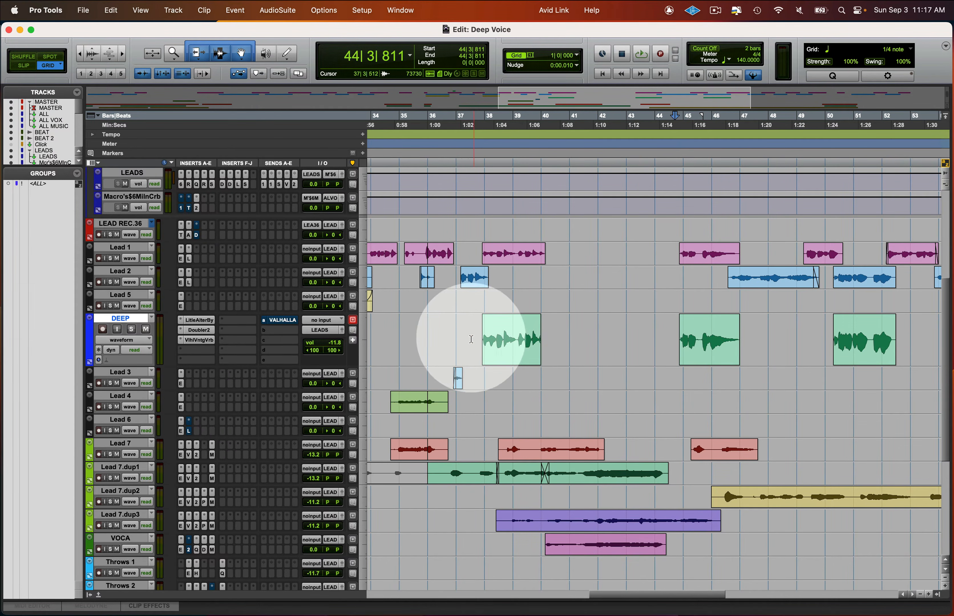
left_click_drag(471, 339, 818, 363)
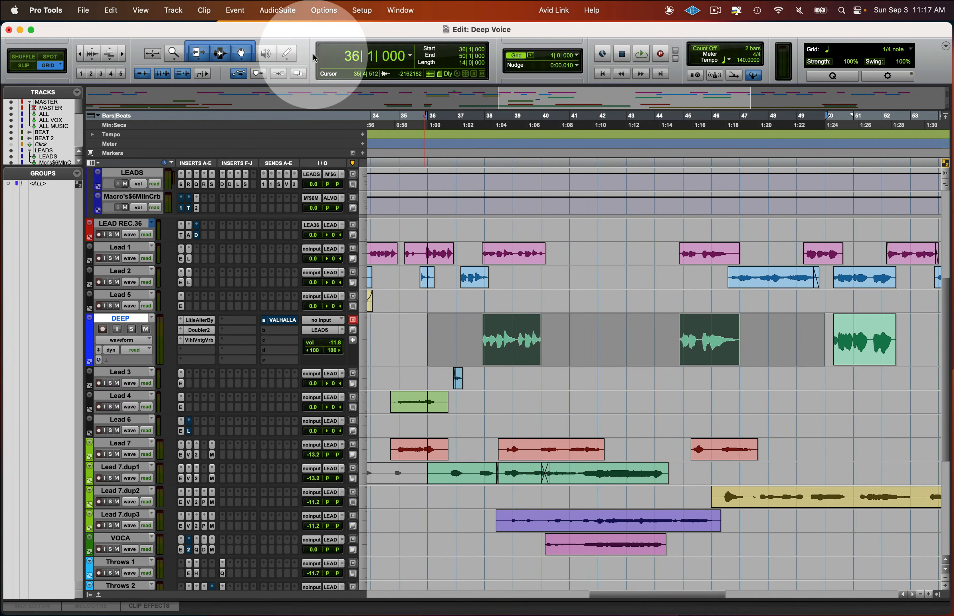
left_click(280, 11)
left_click(281, 11)
left_click(283, 15)
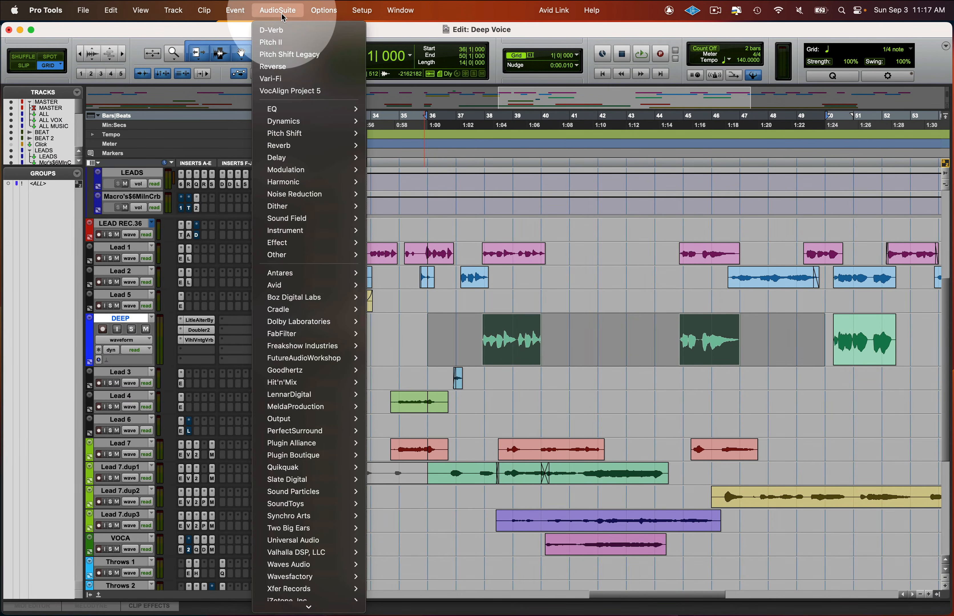
left_click(282, 43)
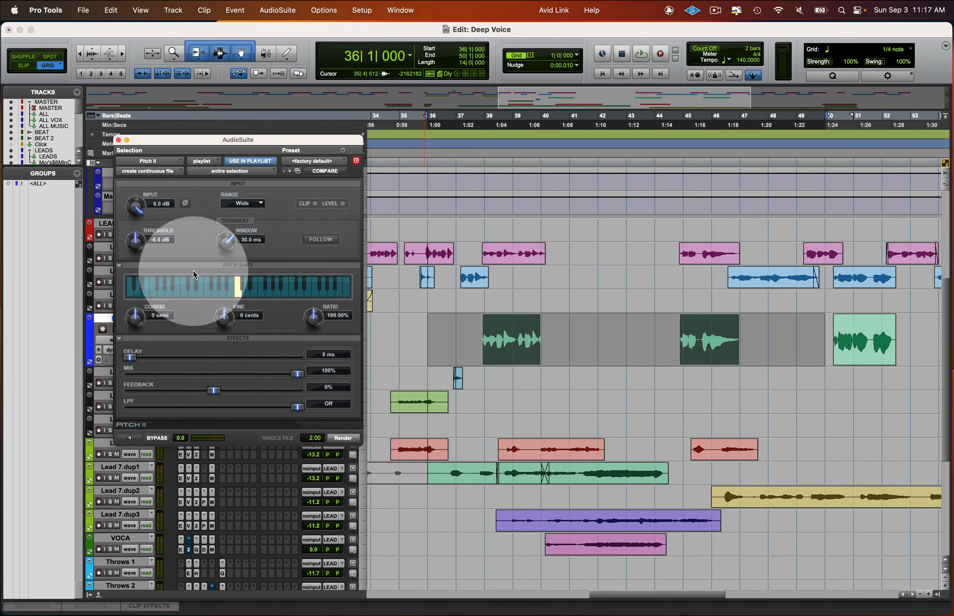
left_click(118, 140)
left_click(627, 340)
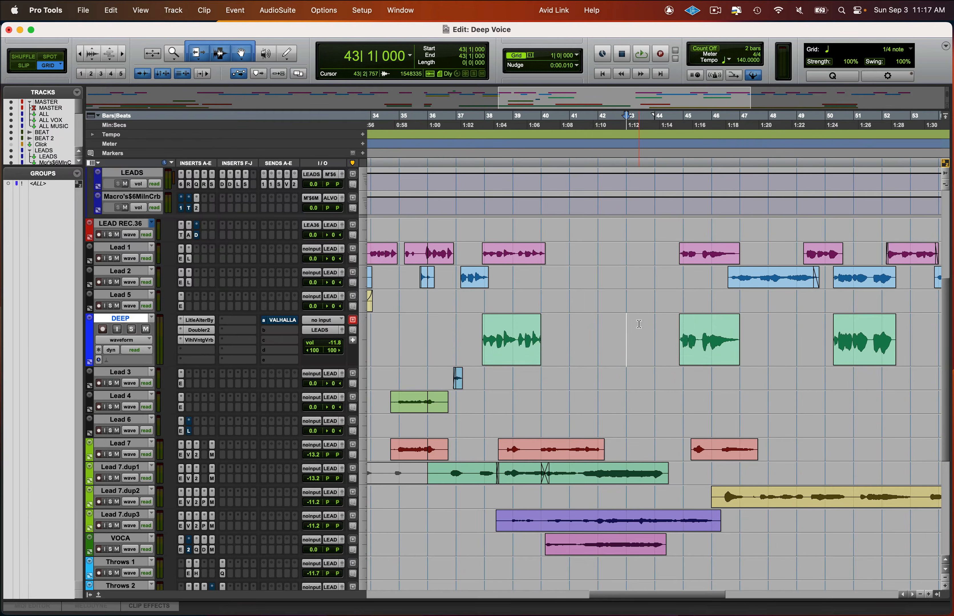
Reduce the DEEP track's height and mute the track
key("ctrl+Down")
key("ctrl+Down")
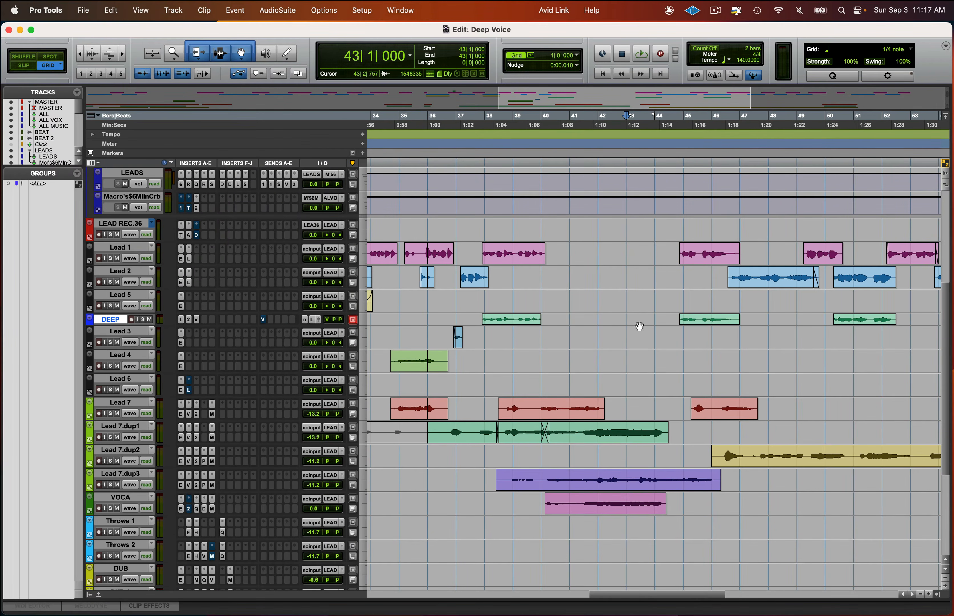
key("super+bracketleft")
key("super+bracketleft")
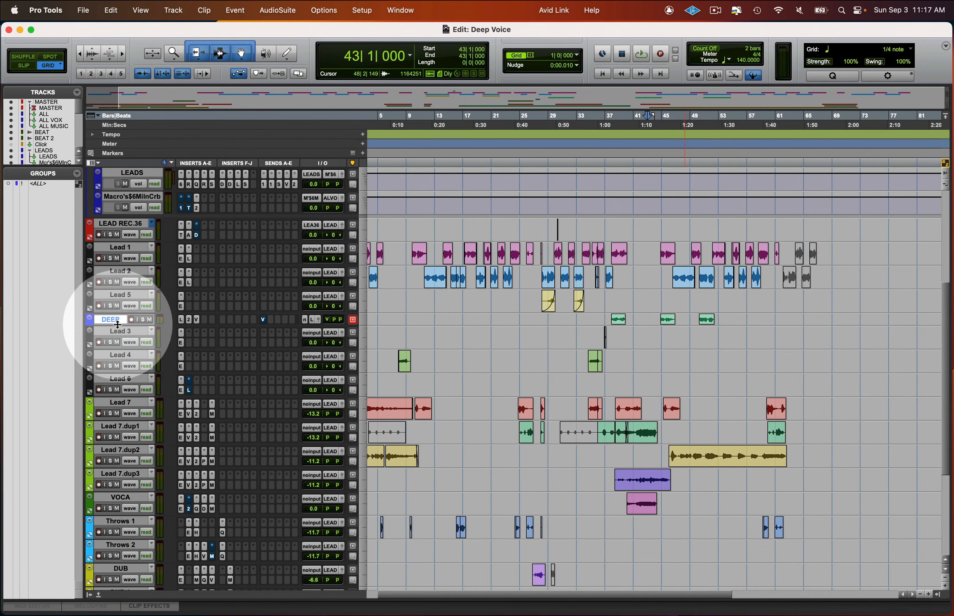
left_click(148, 319)
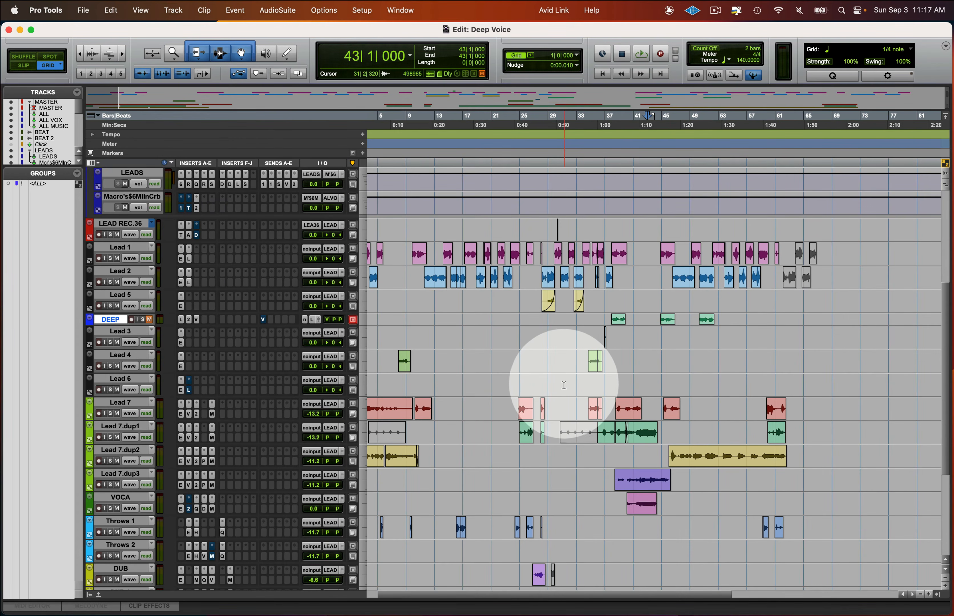
Copy the Lead 2 clip starting in bar 11 straight down onto the Lead 5 track, keeping its timing
scroll(564, 385, "up", 8)
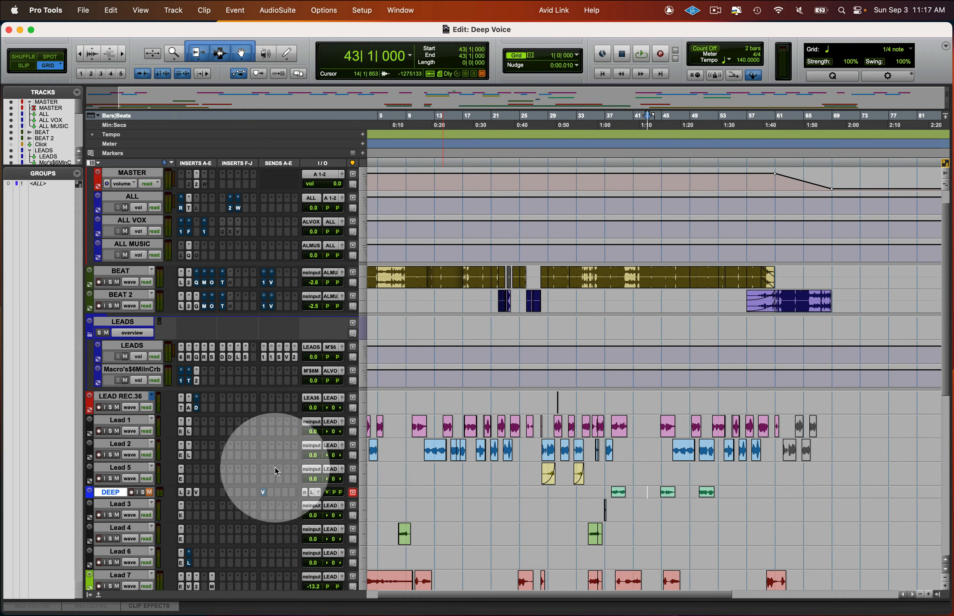
left_click_drag(434, 466, 434, 473)
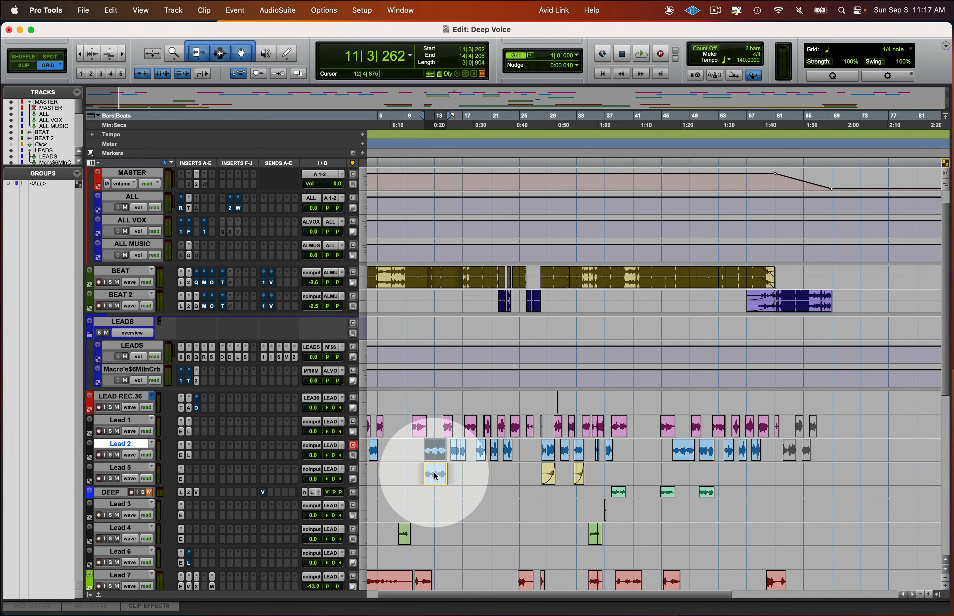
key("super+z")
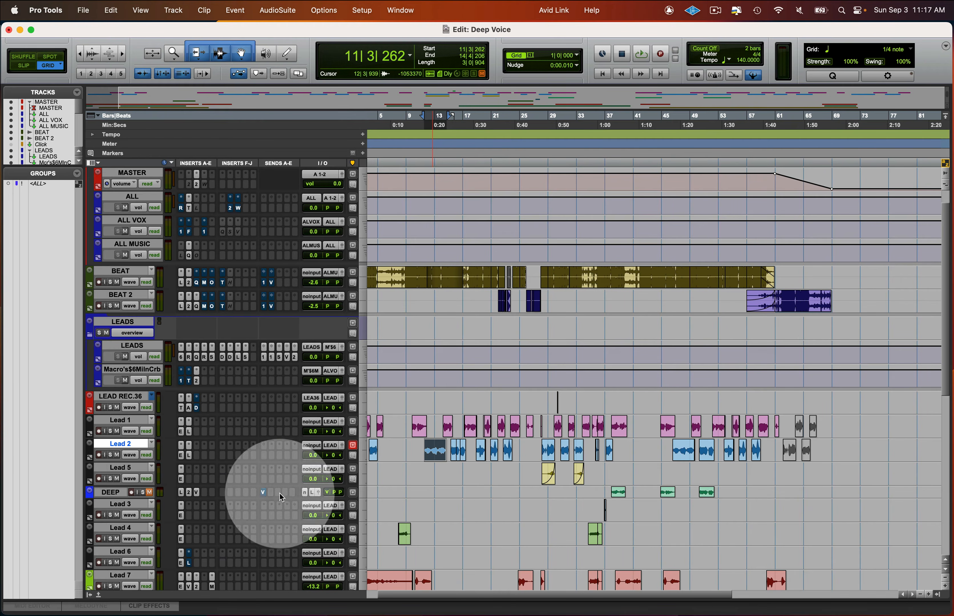
left_click_drag(436, 456, 436, 474)
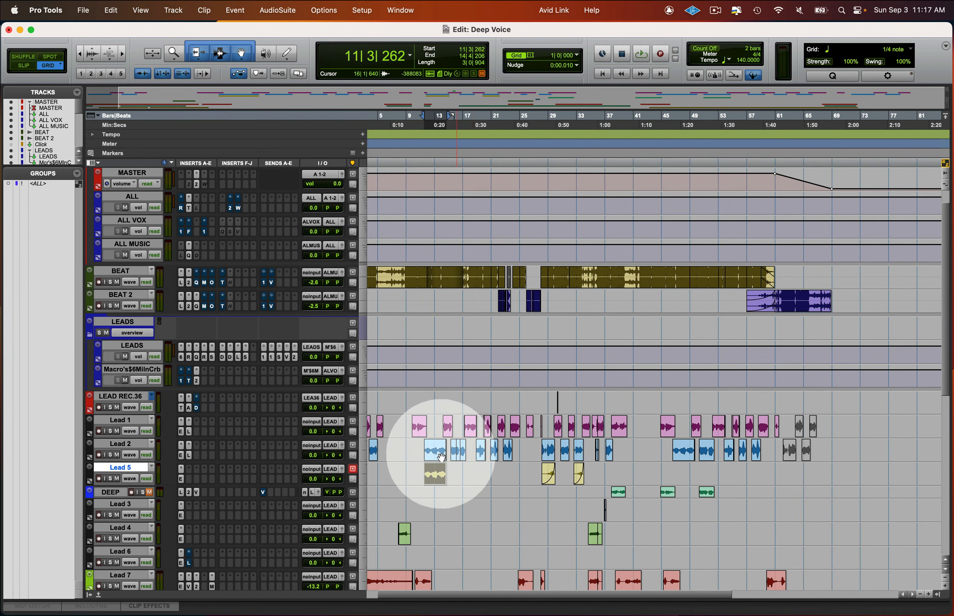
Insert the mono Little AlterBoy on the Lead 5 track after its existing plug-in and save the session
left_click(207, 483)
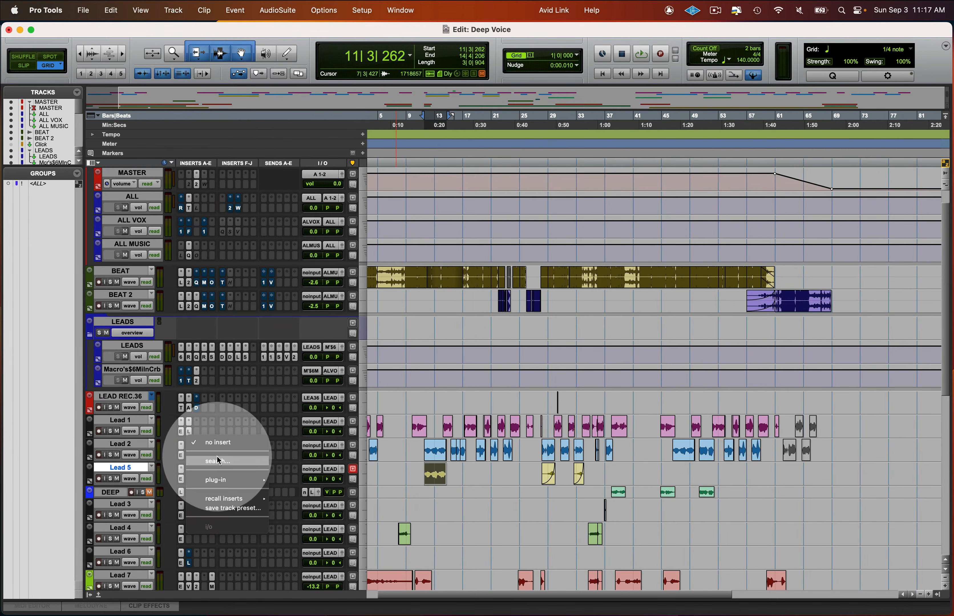
type("litt")
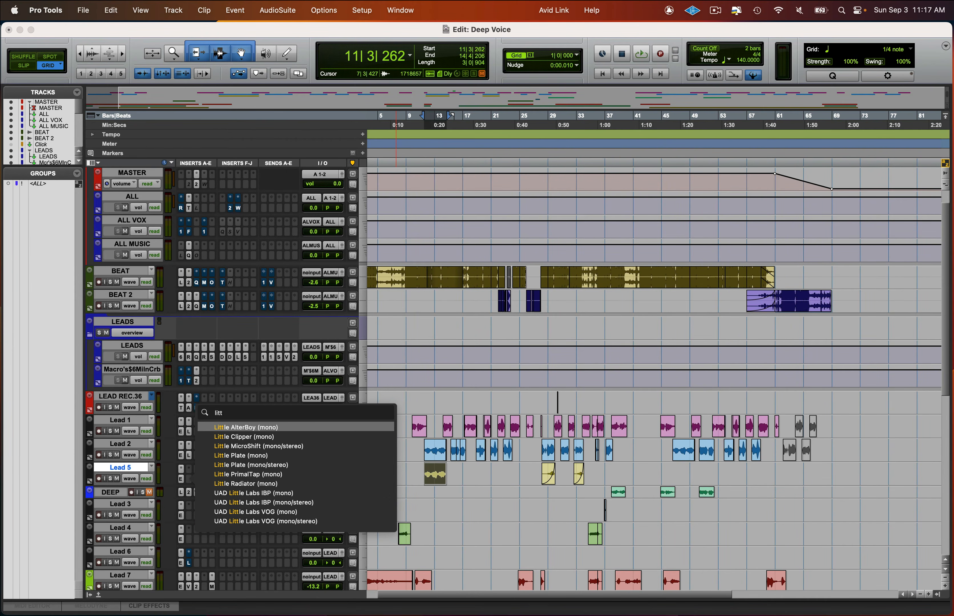
key("Return")
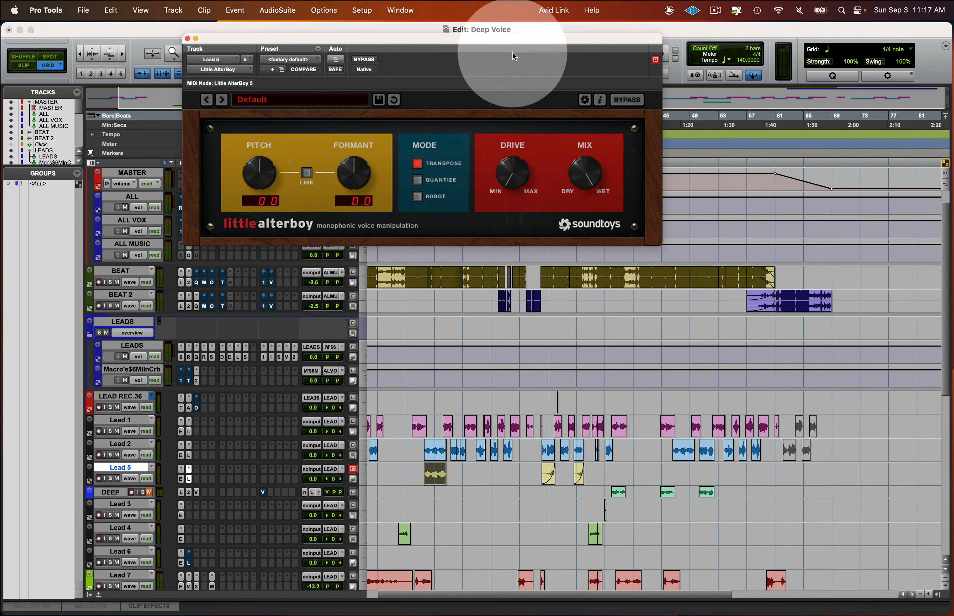
key("super+s")
Solo Lead 5 and, while playing the copied clip, set Little AlterBoy's formant to -12.0 and raise the drive to about halfway
key("t")
key("t")
key("t")
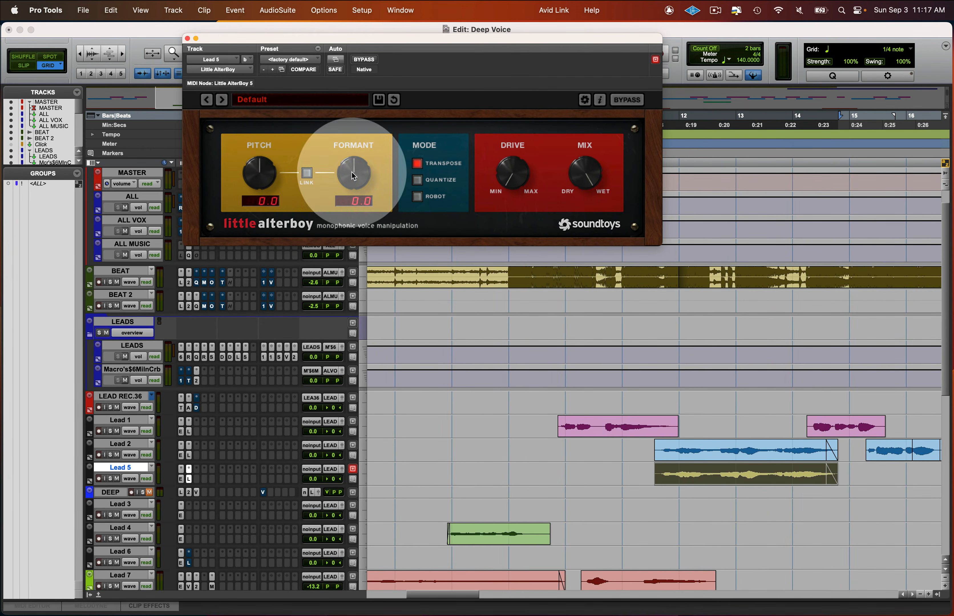
left_click_drag(354, 176, 572, 461)
key("shift+s")
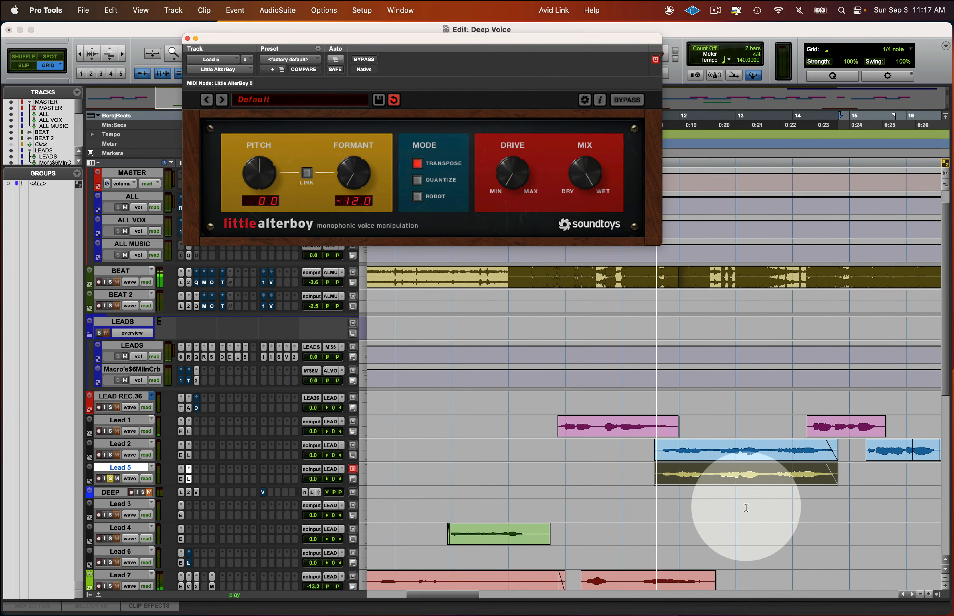
mouse_move(357, 183)
left_mouse_down()
mouse_move(351, 175)
mouse_move(347, 182)
left_mouse_up()
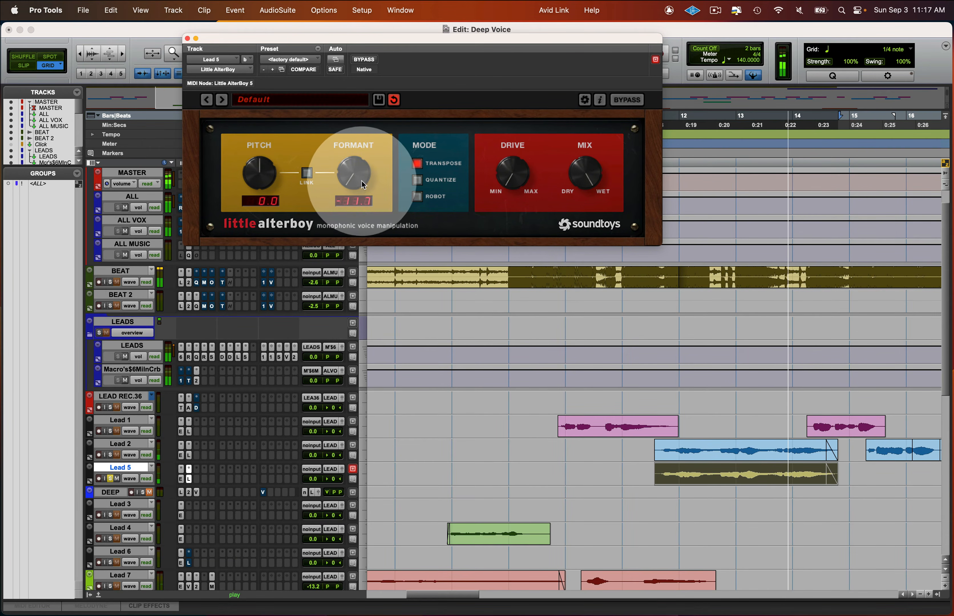
left_click_drag(514, 177, 527, 124)
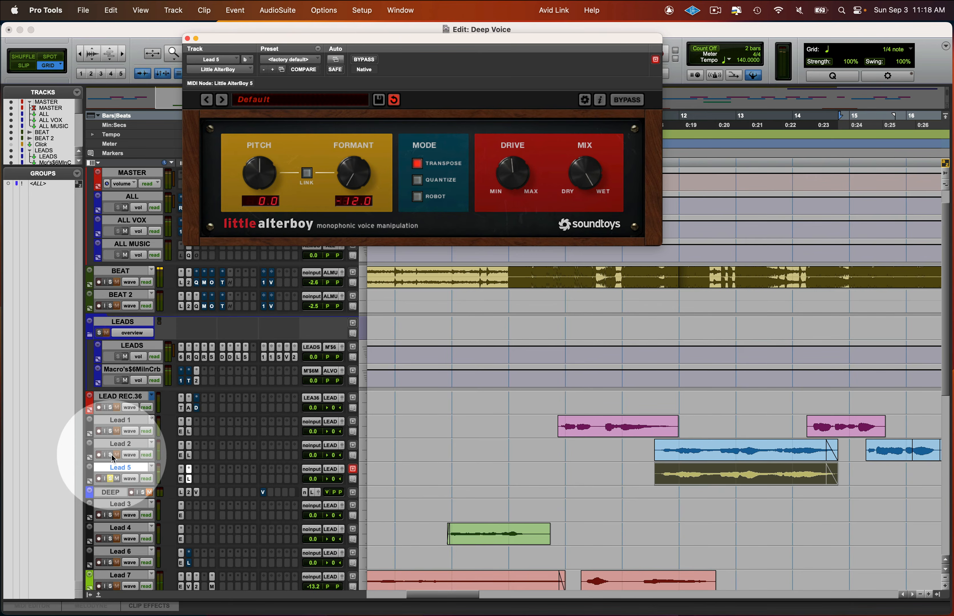
Solo Lead 2 alongside Lead 5 and lower the Lead 5 volume to -16.5 dB during playback
left_click(111, 455)
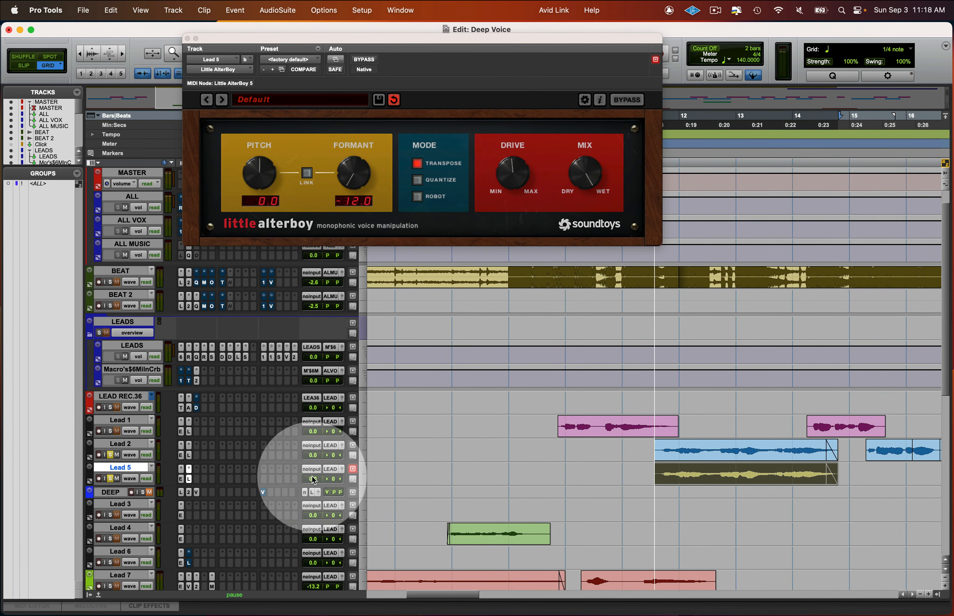
left_click_drag(314, 480, 314, 492)
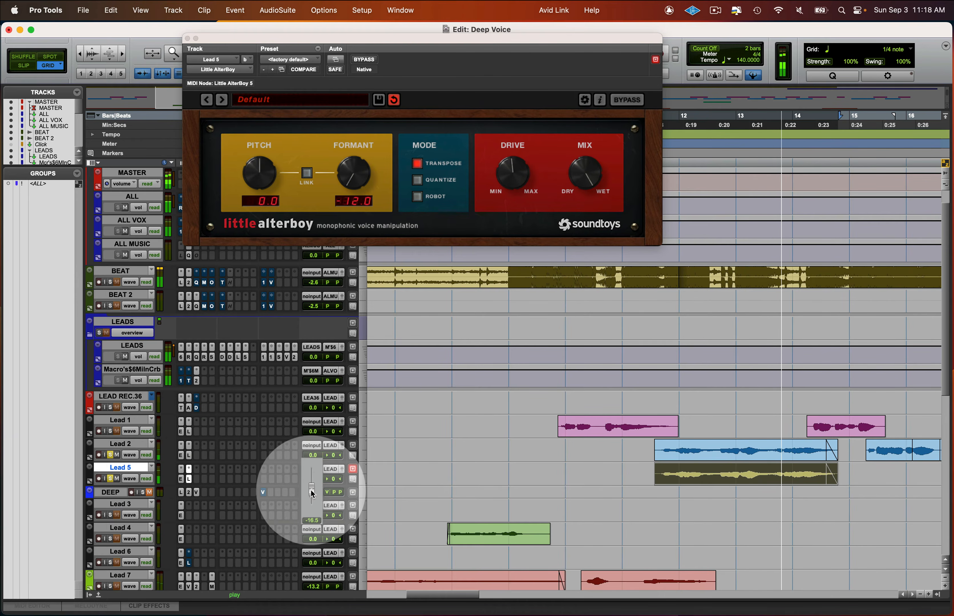
left_click_drag(311, 491, 311, 491)
key("space")
Copy the Lead 5 clip onto the soloed DEEP track, play the stacked layers, and close the Little AlterBoy window
left_click_drag(734, 482, 735, 498)
key("space")
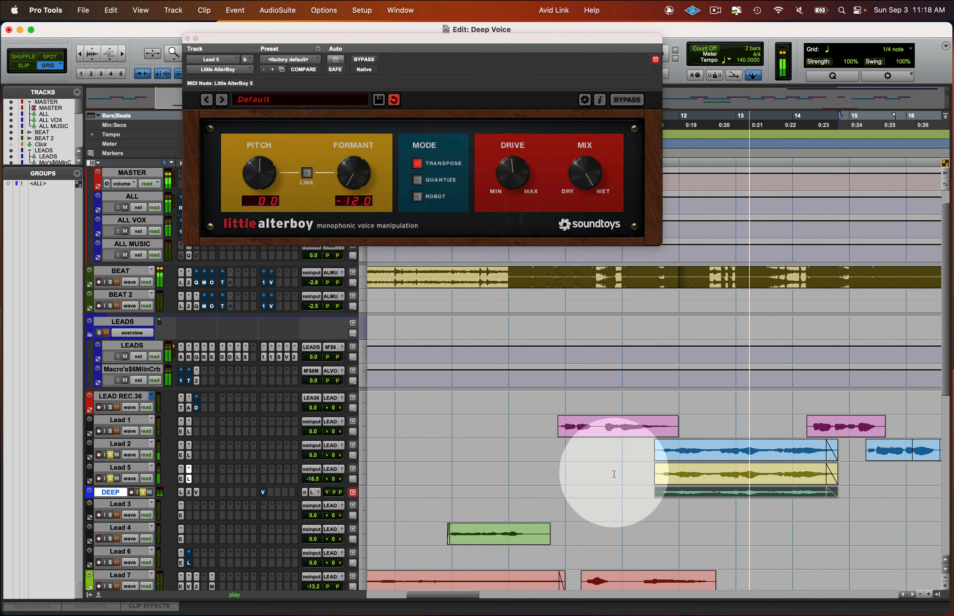
left_click(187, 38)
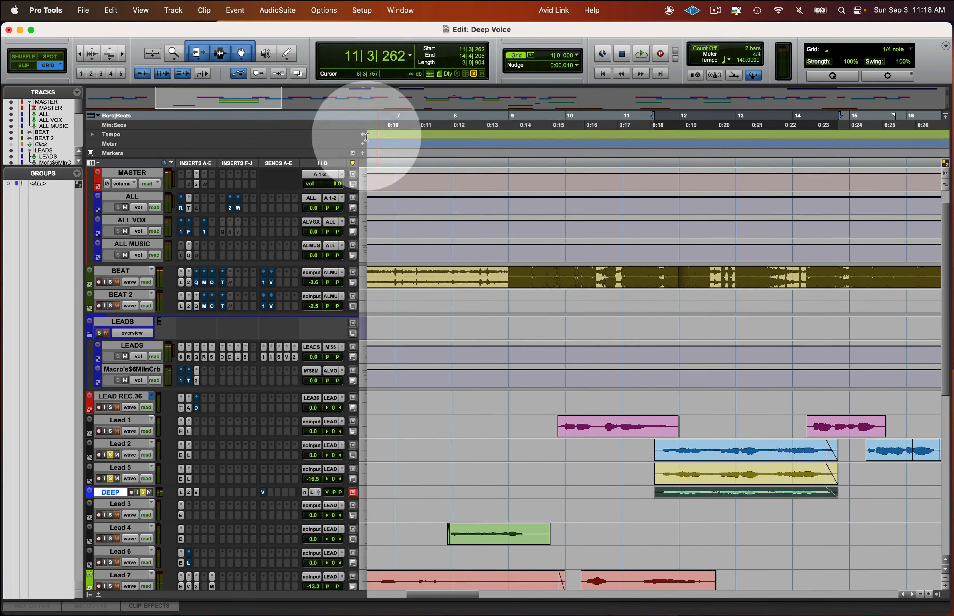
Clear the solos on Lead 2, Lead 5 and DEEP and play the full mix from bar 10
left_click(572, 448)
key("space")
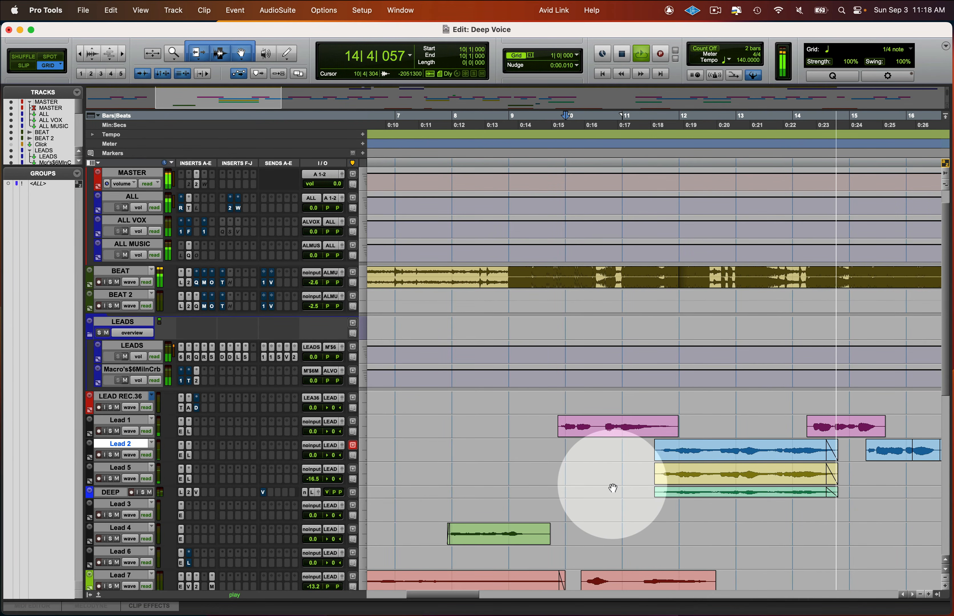
key("space")
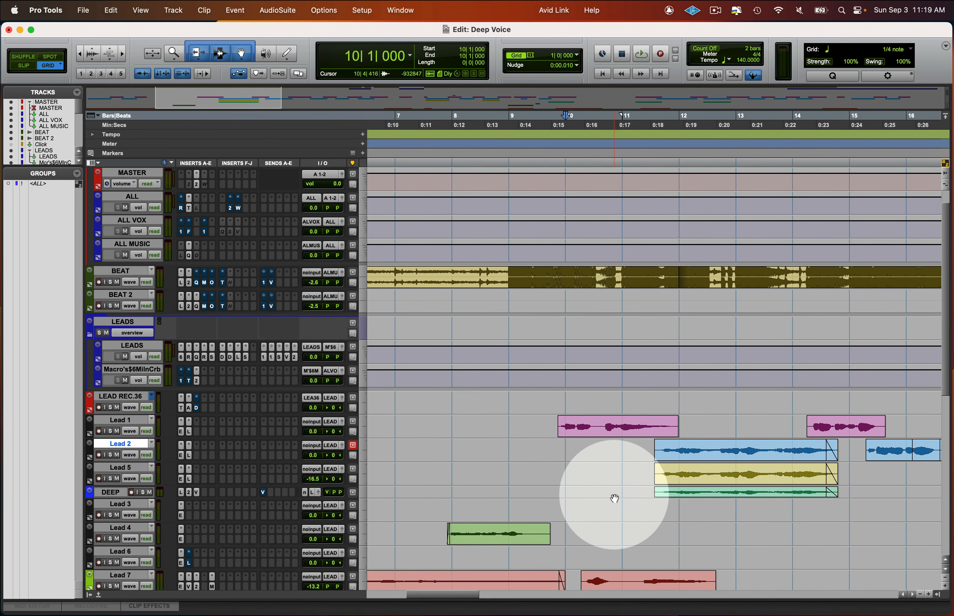
Increase the DEEP track's height to match the neighbouring lead tracks
left_click(614, 499)
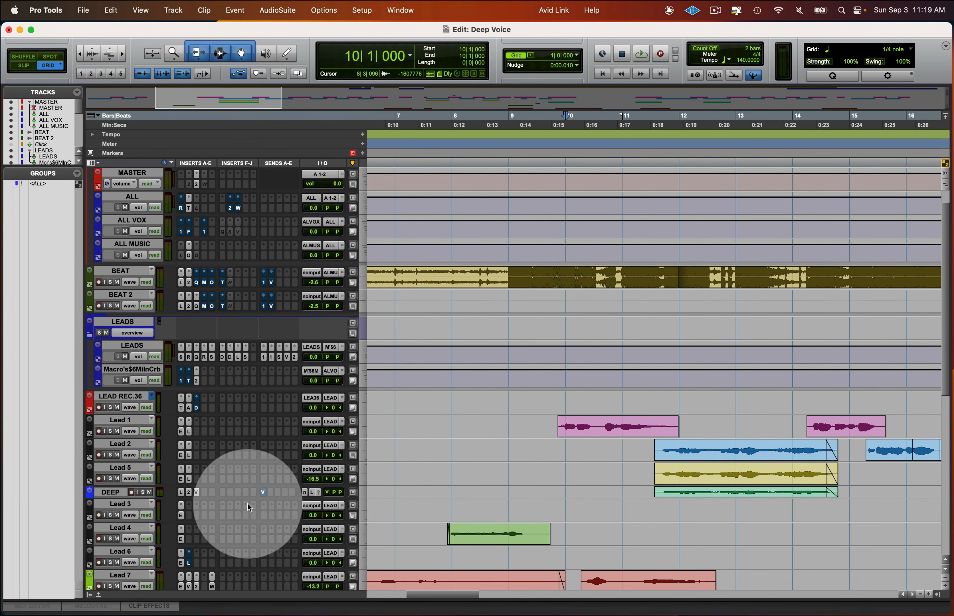
left_click_drag(247, 499, 247, 509)
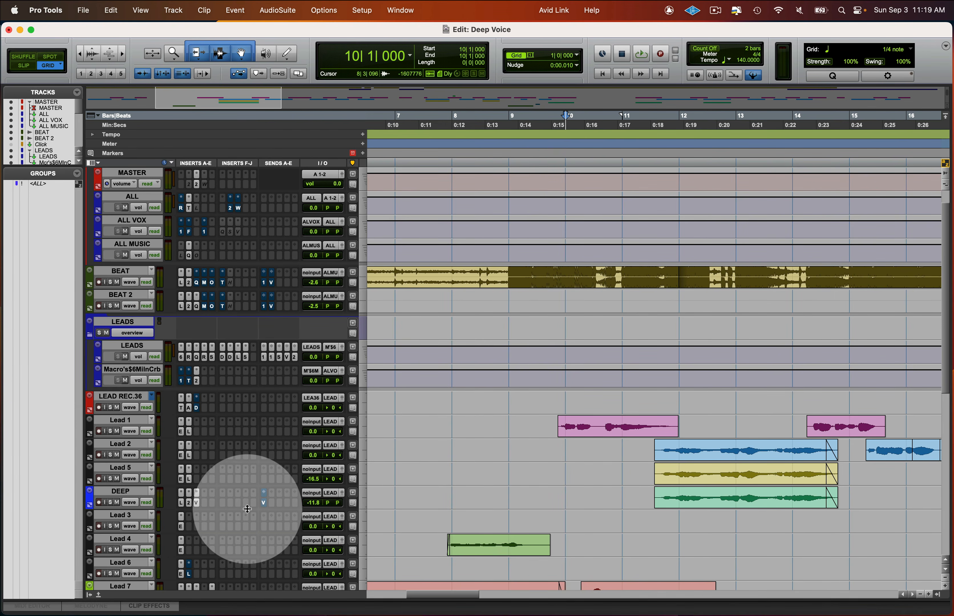